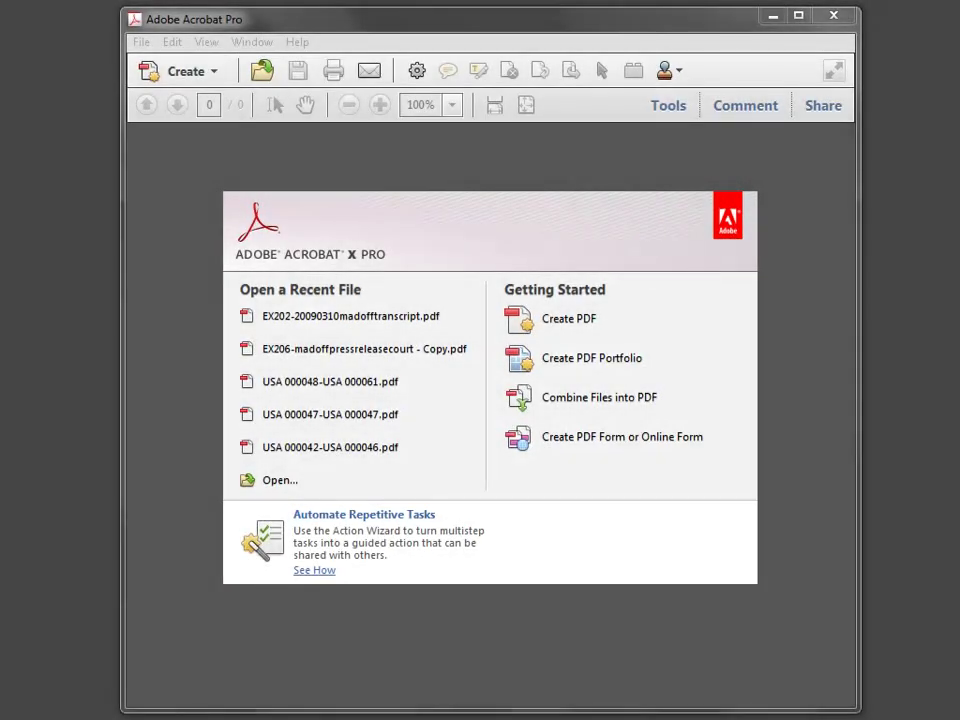
Expand the Pages tools and choose Add Bates Numbering from the Bates Numbering menu
click(672, 108)
click(675, 152)
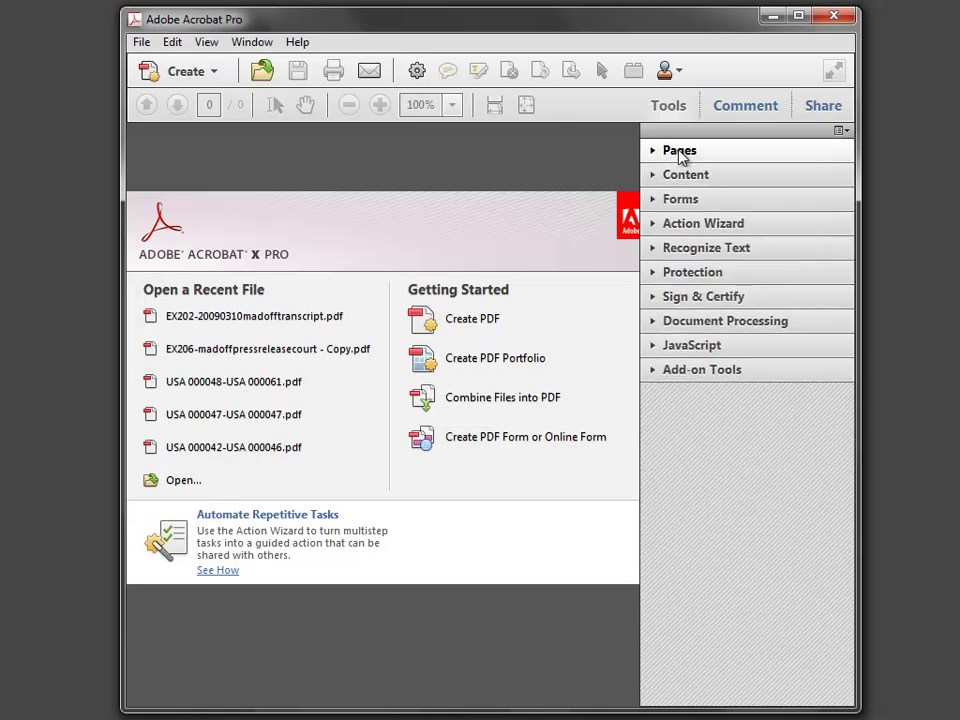
click(680, 152)
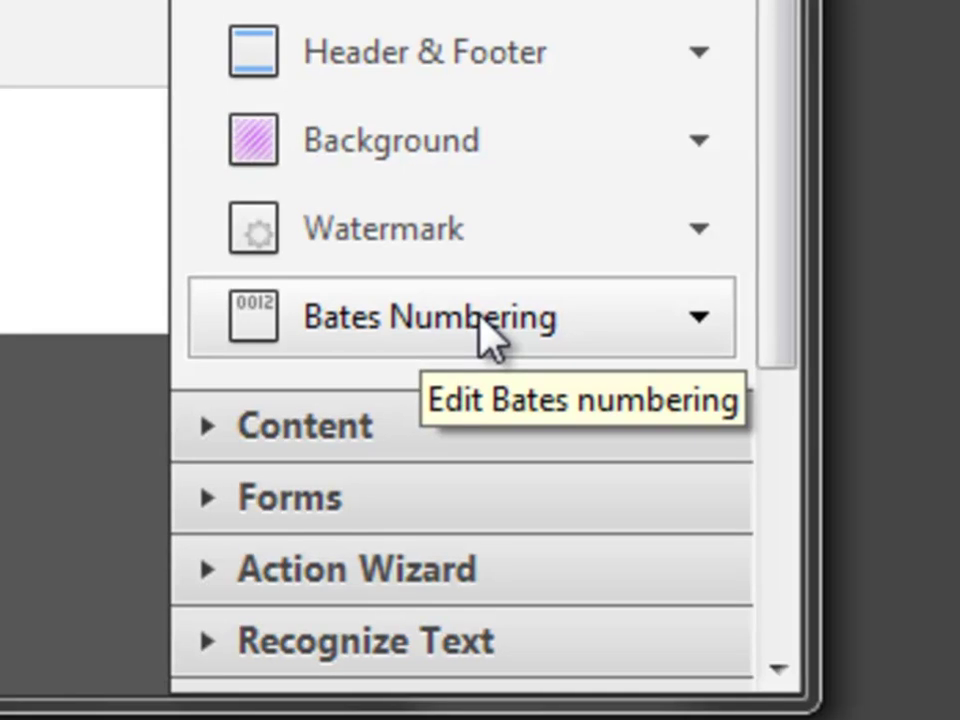
click(484, 330)
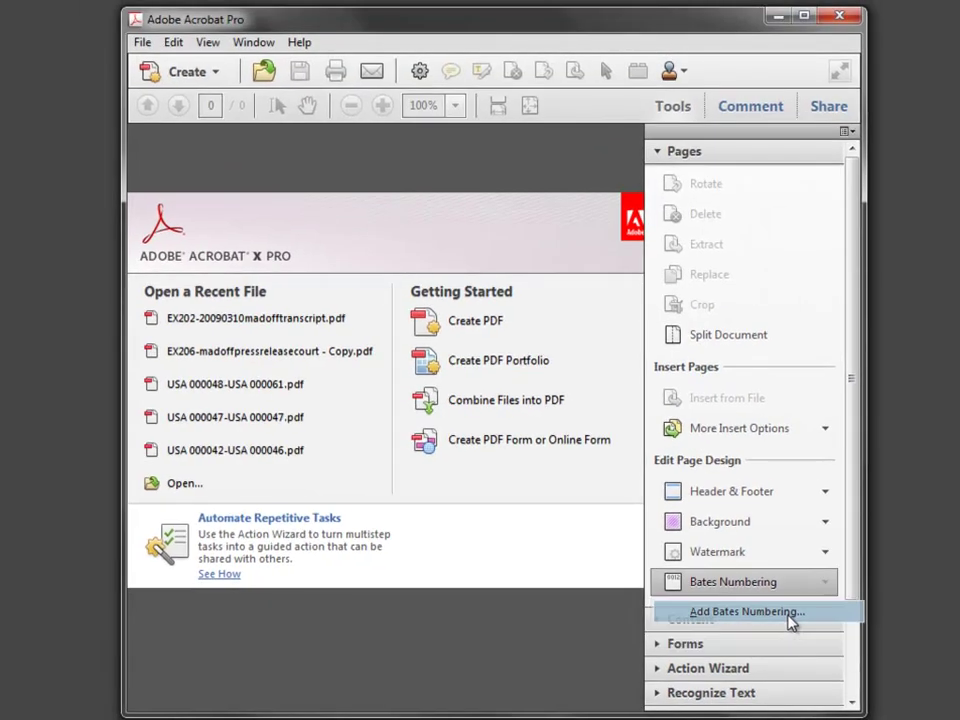
click(620, 424)
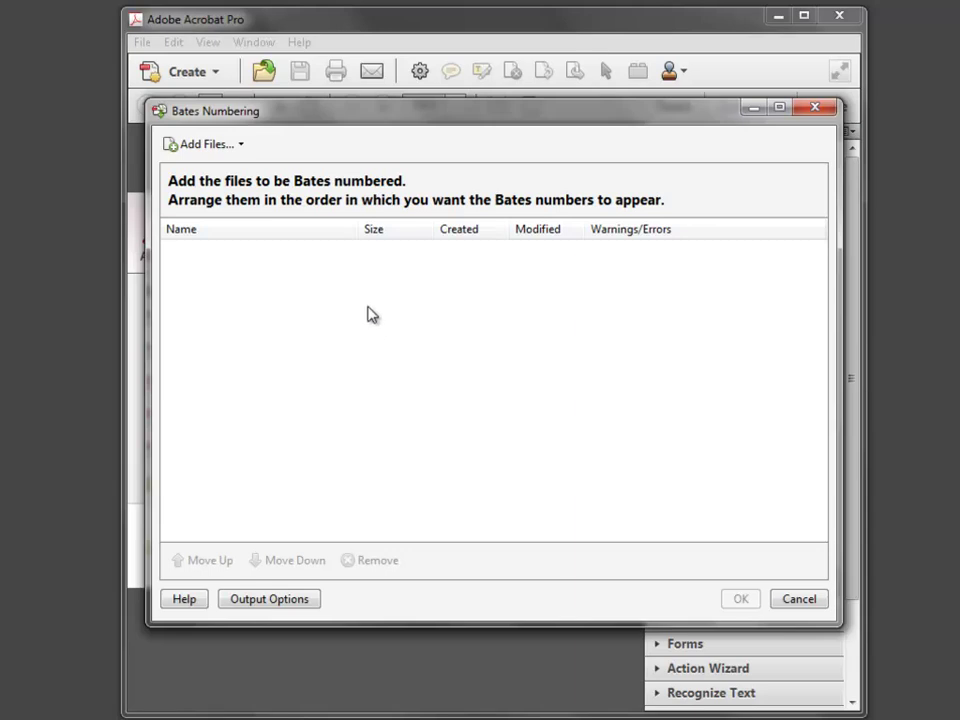
Add the 'Bates Number Multiple Docments - Acrobat X' folder of PDFs as the source
click(239, 146)
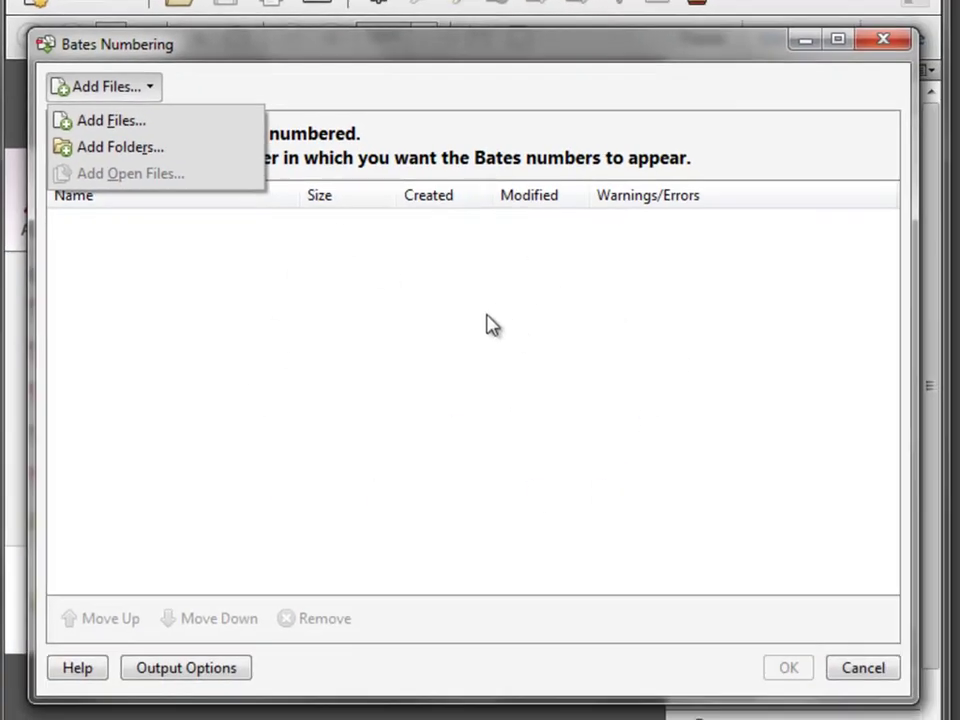
click(120, 147)
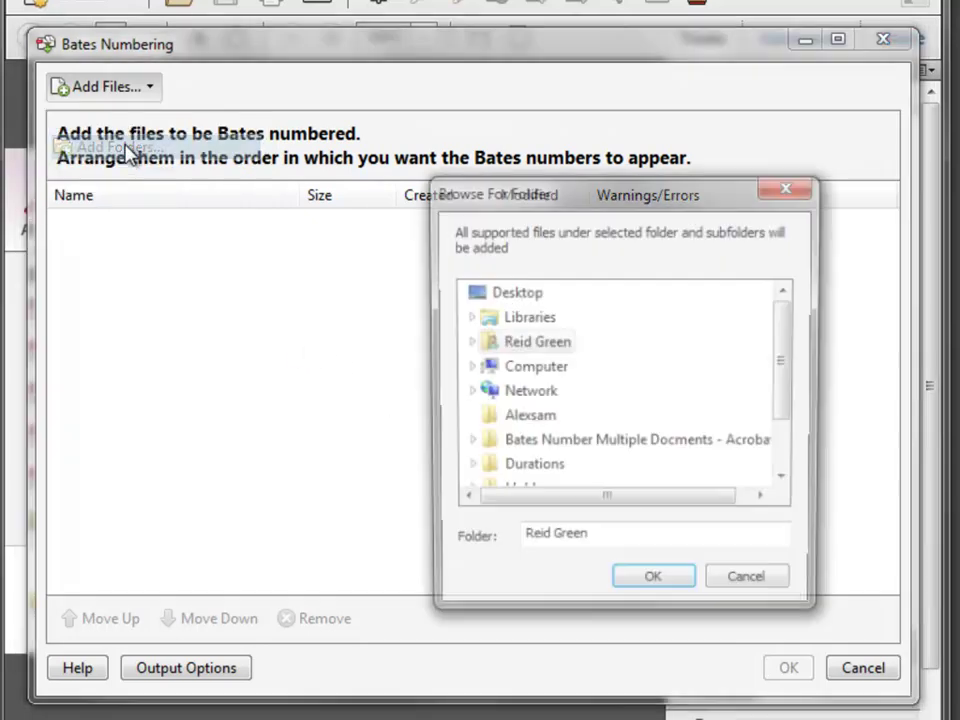
click(630, 450)
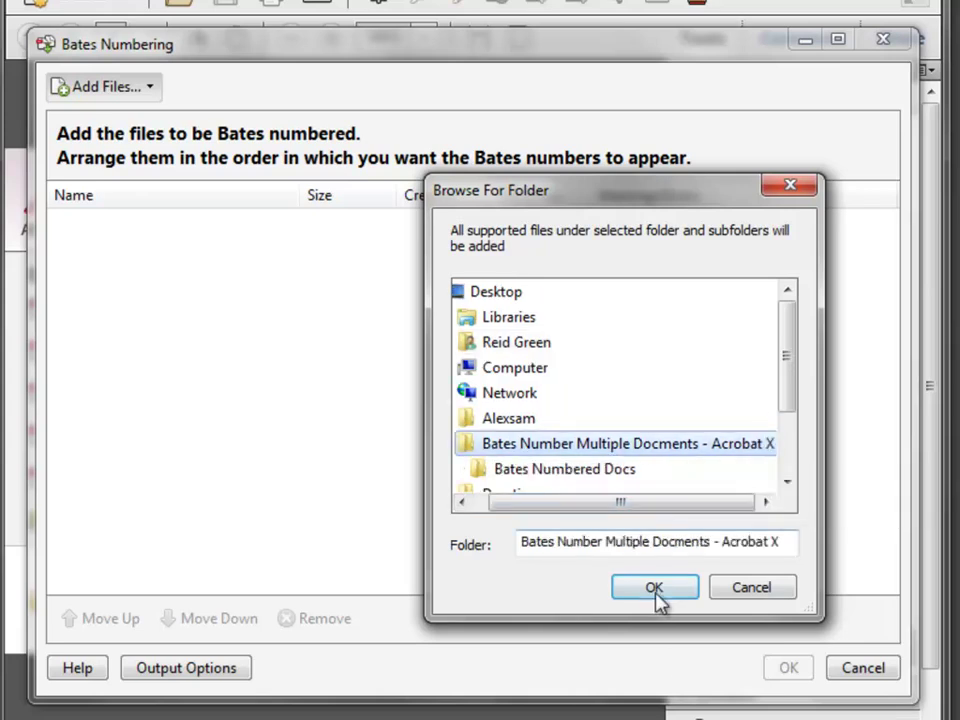
click(655, 590)
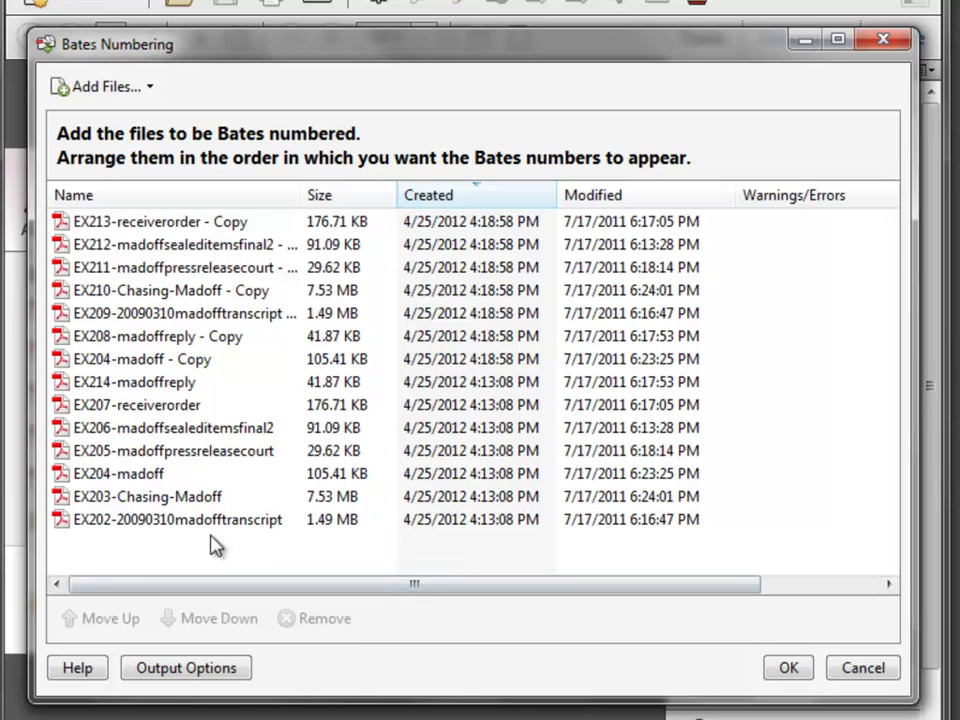
Sort the file list by name ascending and move EX203-Chasing-Madoff down to the end
click(152, 198)
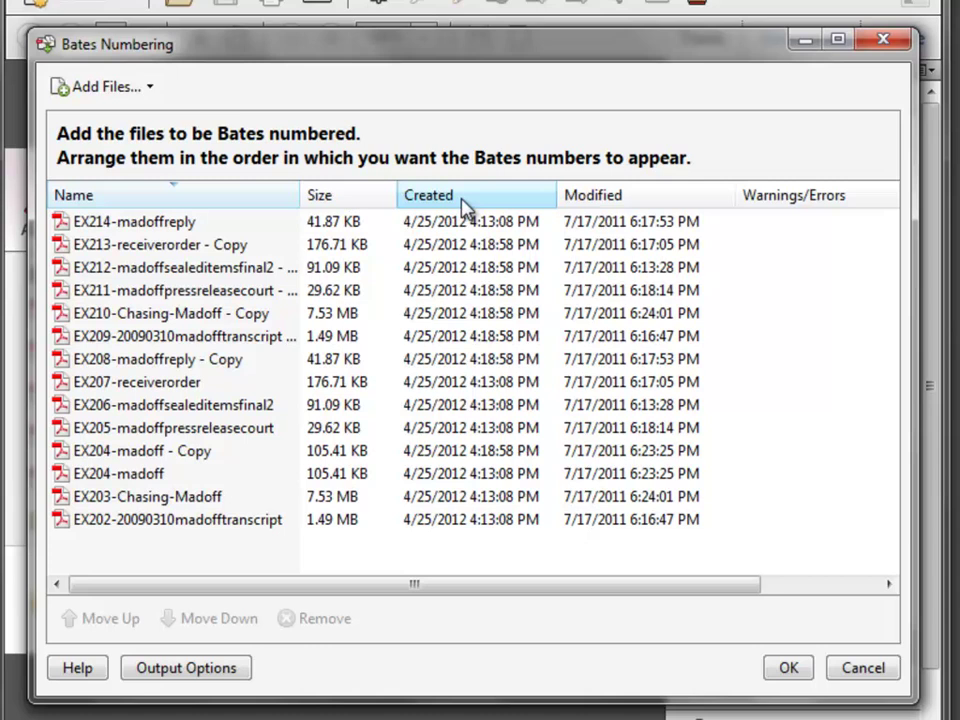
click(184, 197)
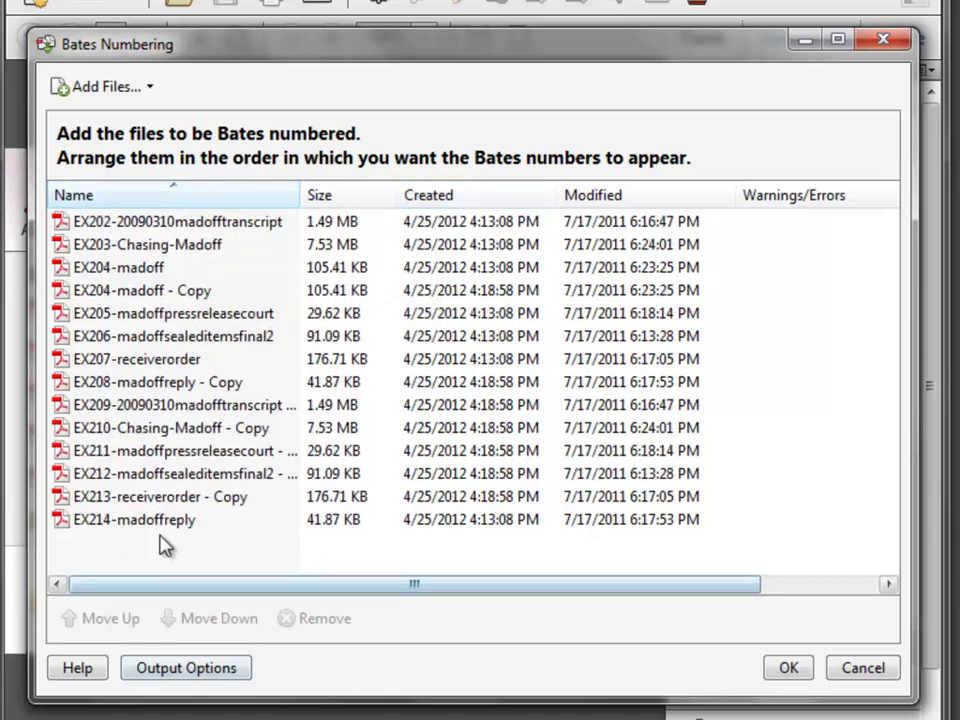
click(176, 246)
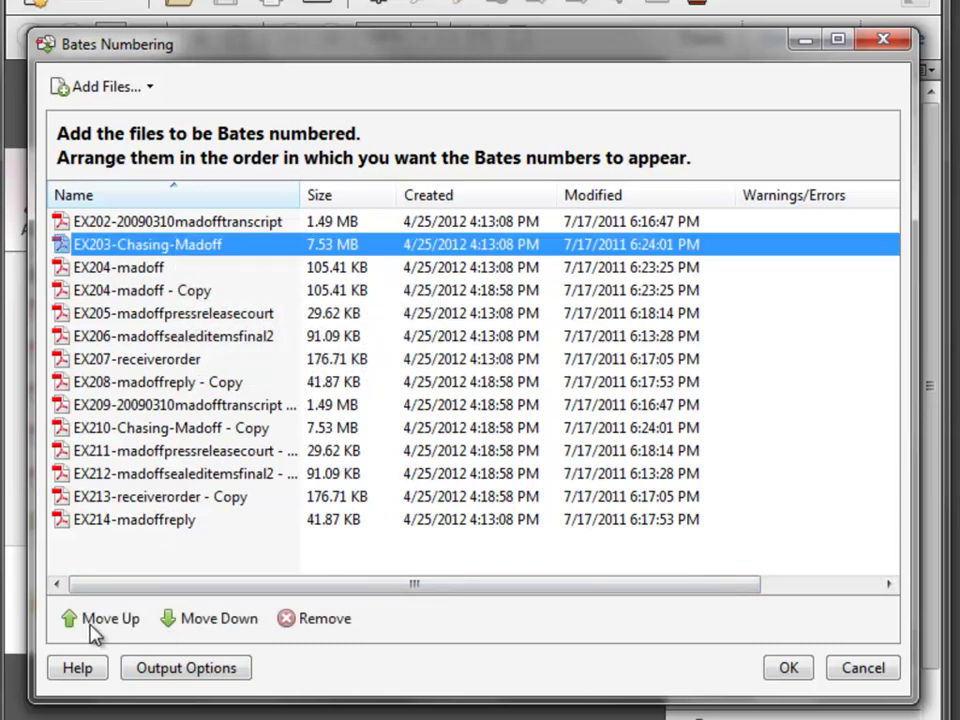
click(197, 620)
click(197, 620)
click(197, 620)
click(197, 620)
click(197, 620)
Drag EX203-Chasing-Madoff back up to second place, right after EX202
click(284, 556)
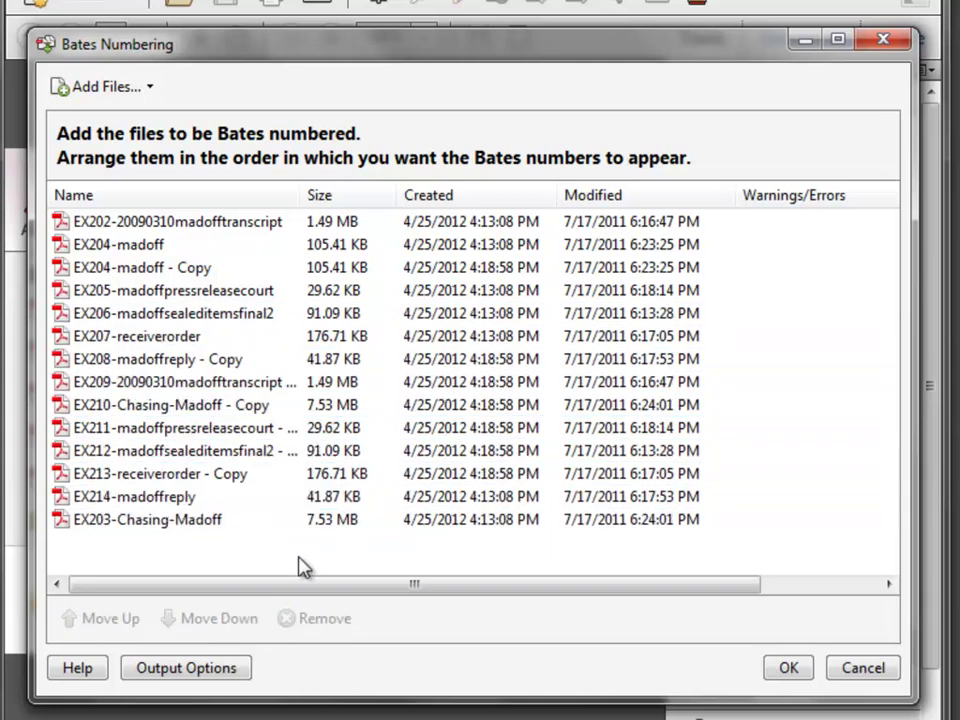
click(212, 522)
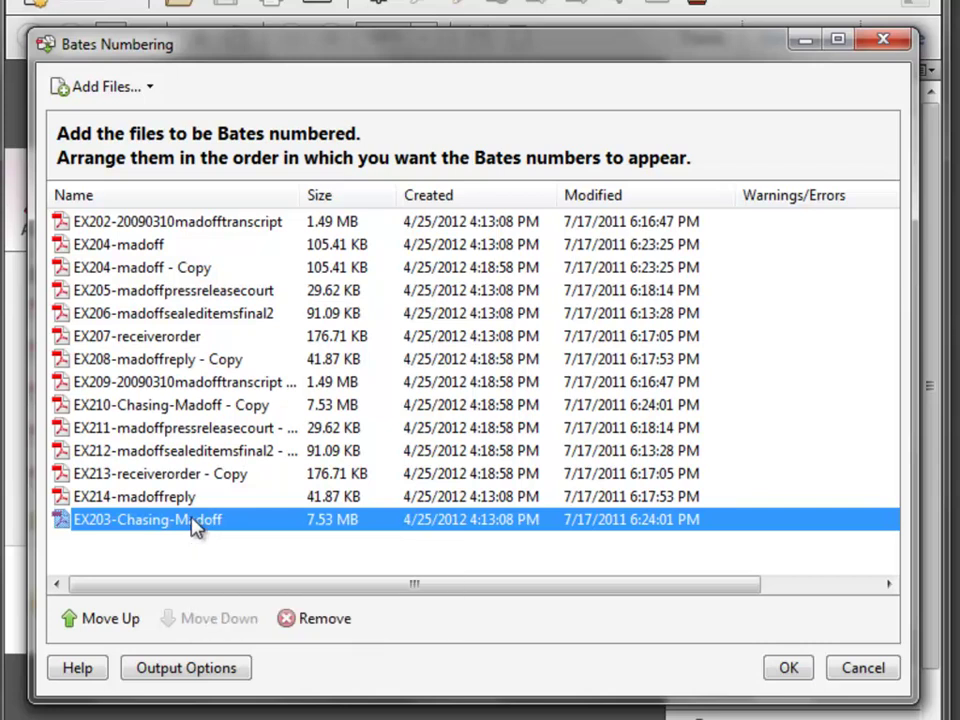
drag(195, 528, 204, 227)
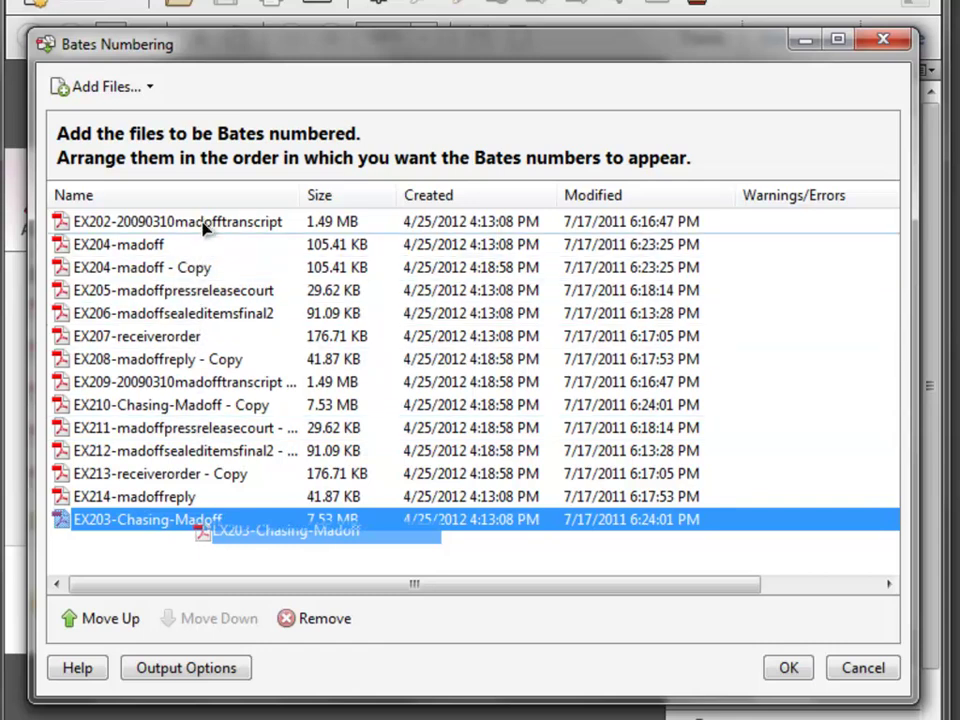
drag(204, 230, 267, 245)
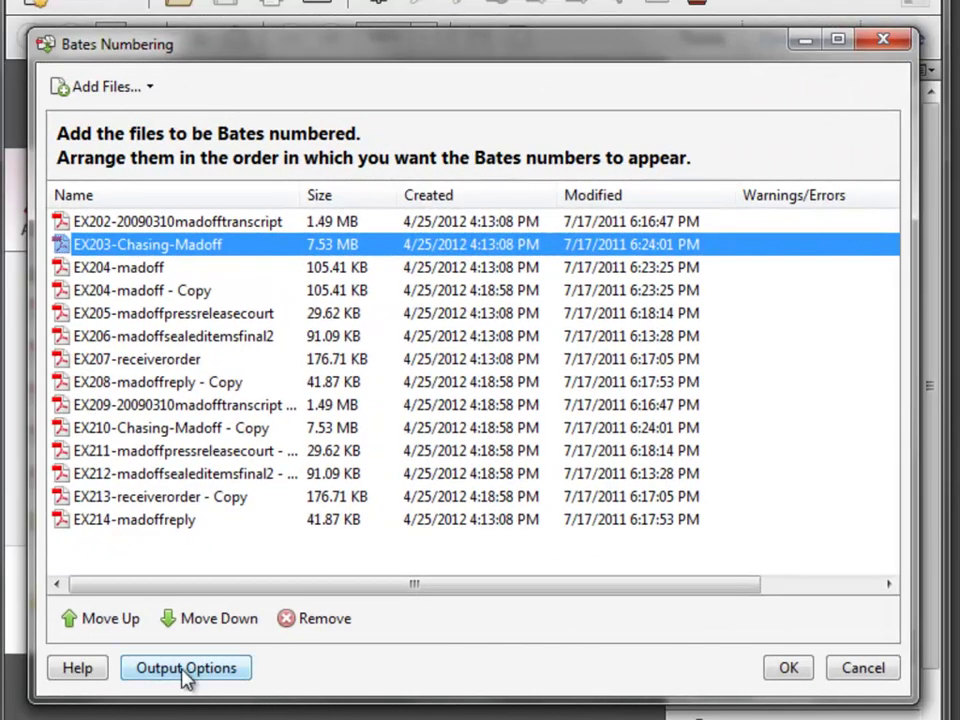
Set the output destination to the Bates Numbered Docs subfolder inside the source folder
click(186, 668)
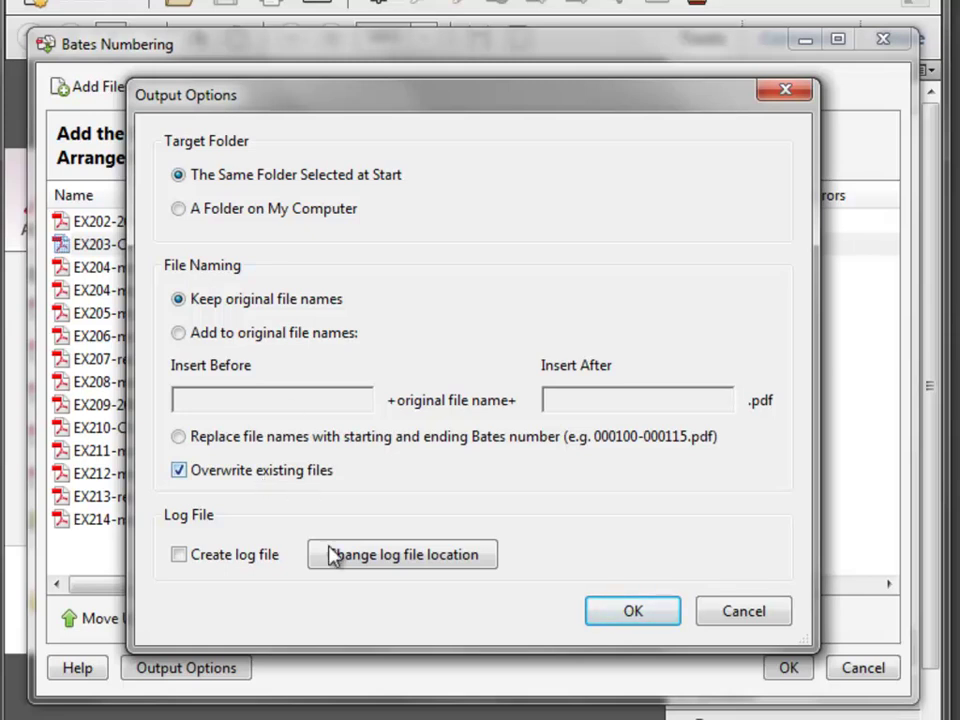
click(180, 210)
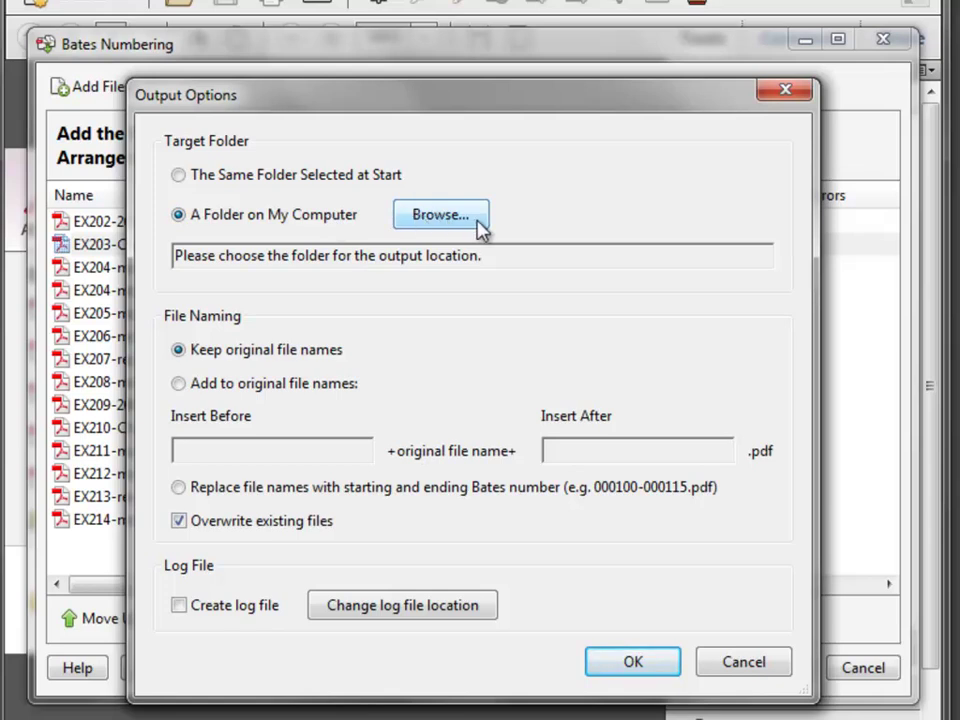
click(480, 222)
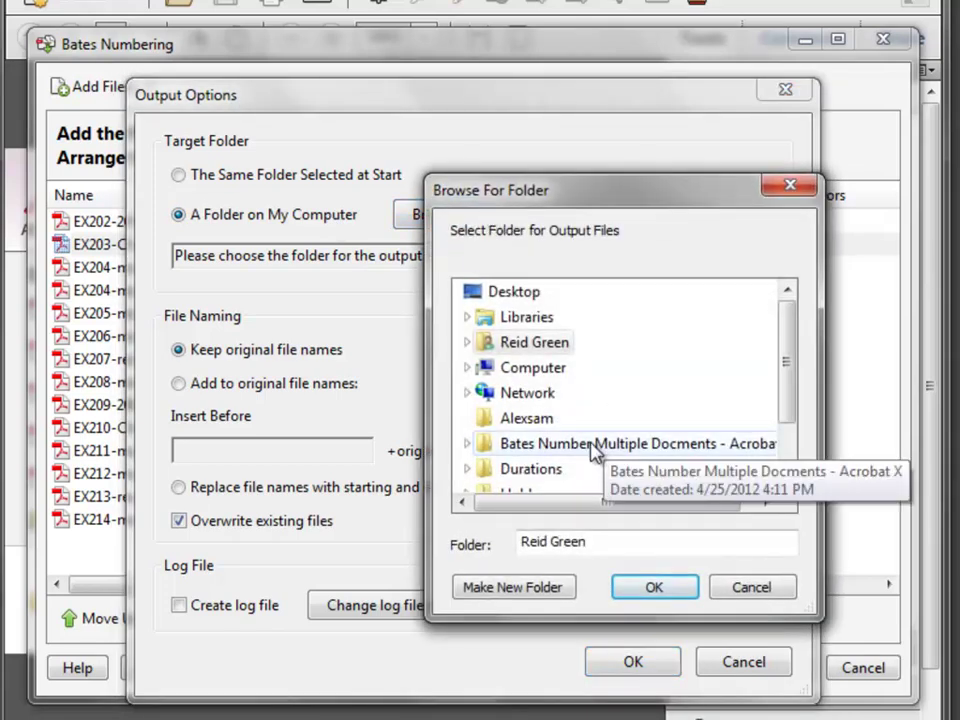
click(593, 452)
click(545, 472)
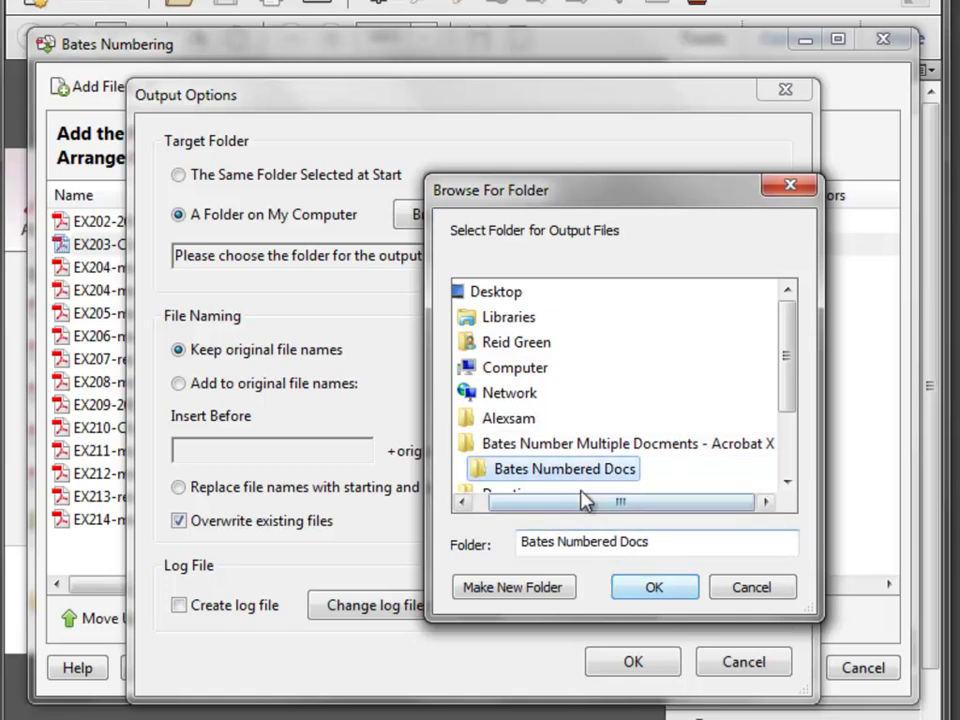
click(654, 590)
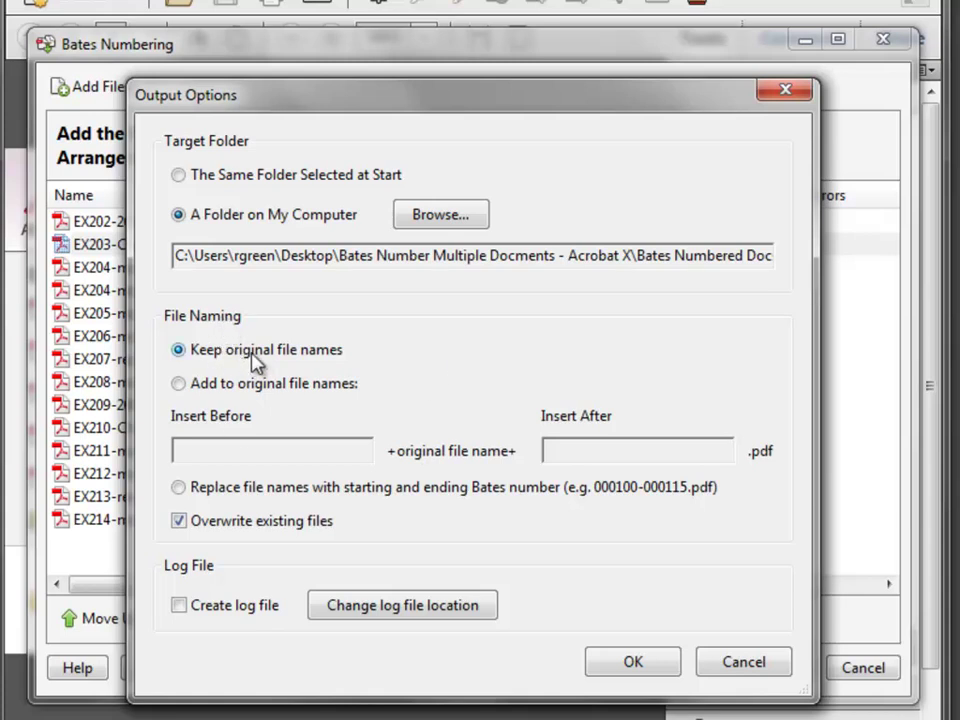
Replace output file names with the starting and ending Bates numbers and confirm
click(307, 383)
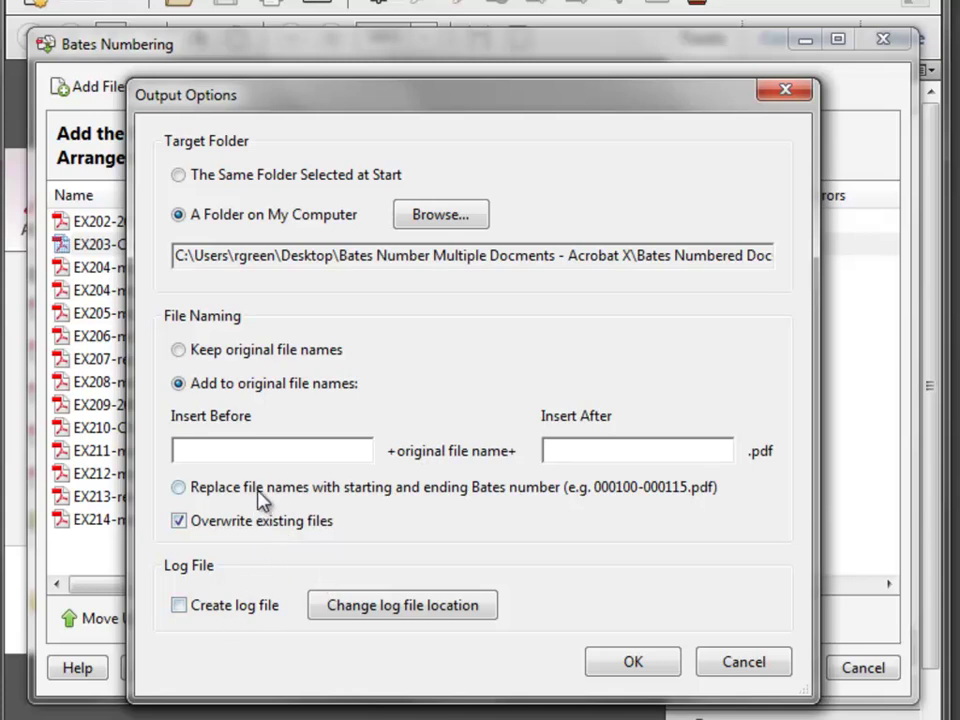
click(212, 496)
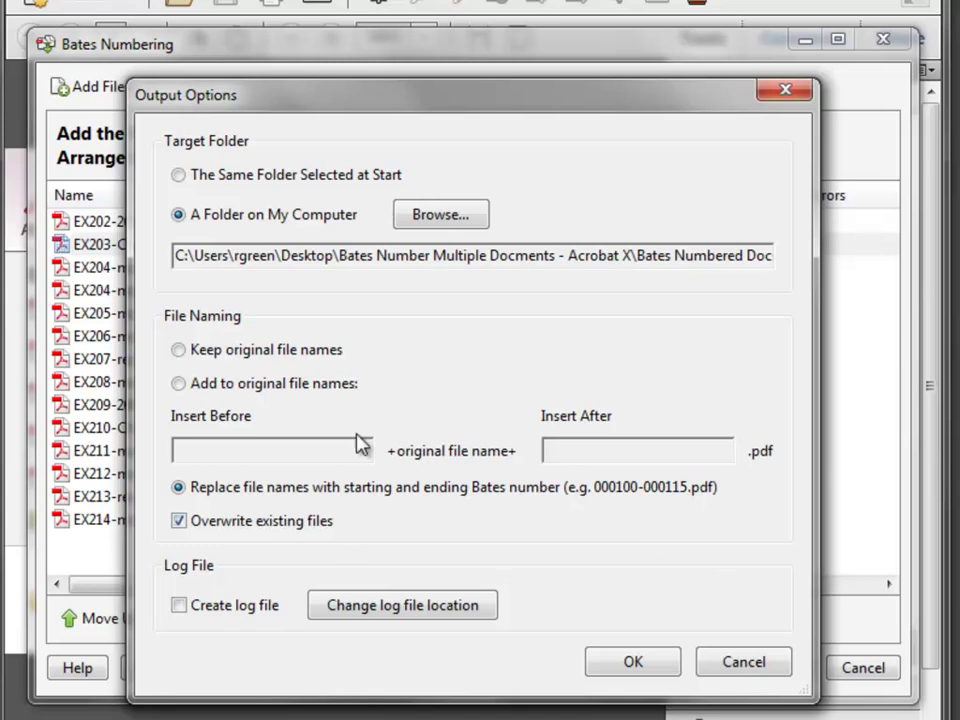
click(633, 664)
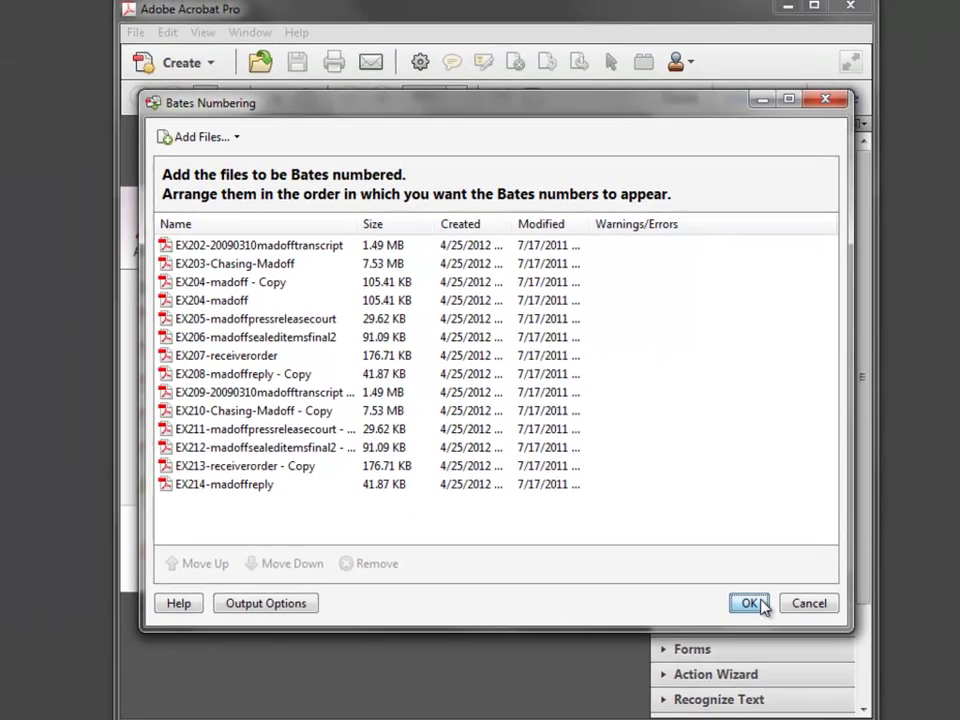
Set the header and footer text to Arial 10-point in black, then select the Right Footer box
click(788, 668)
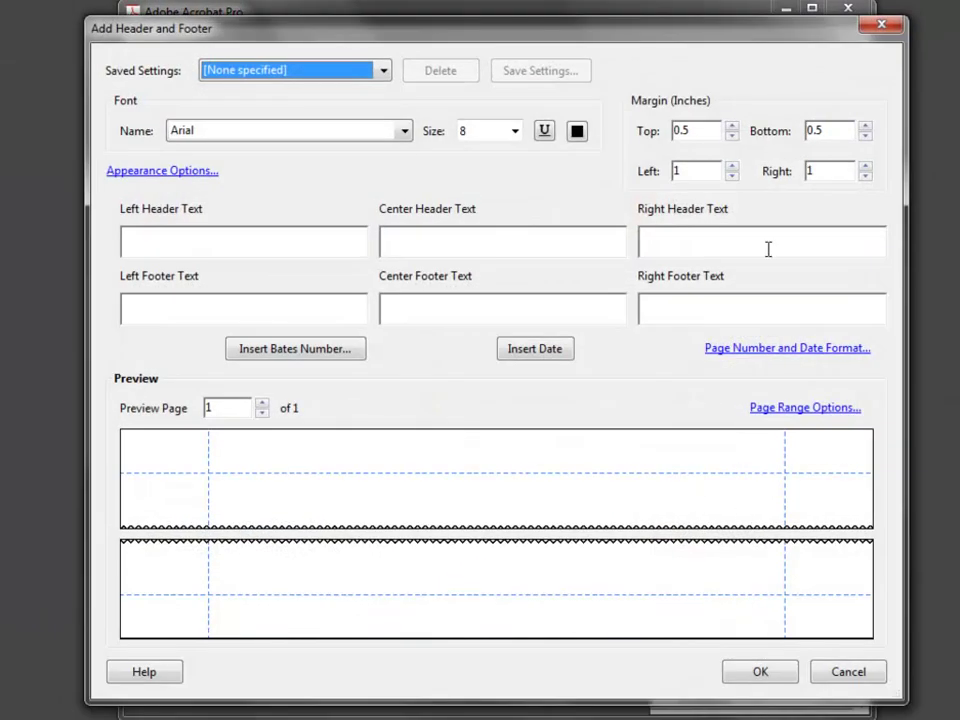
click(515, 133)
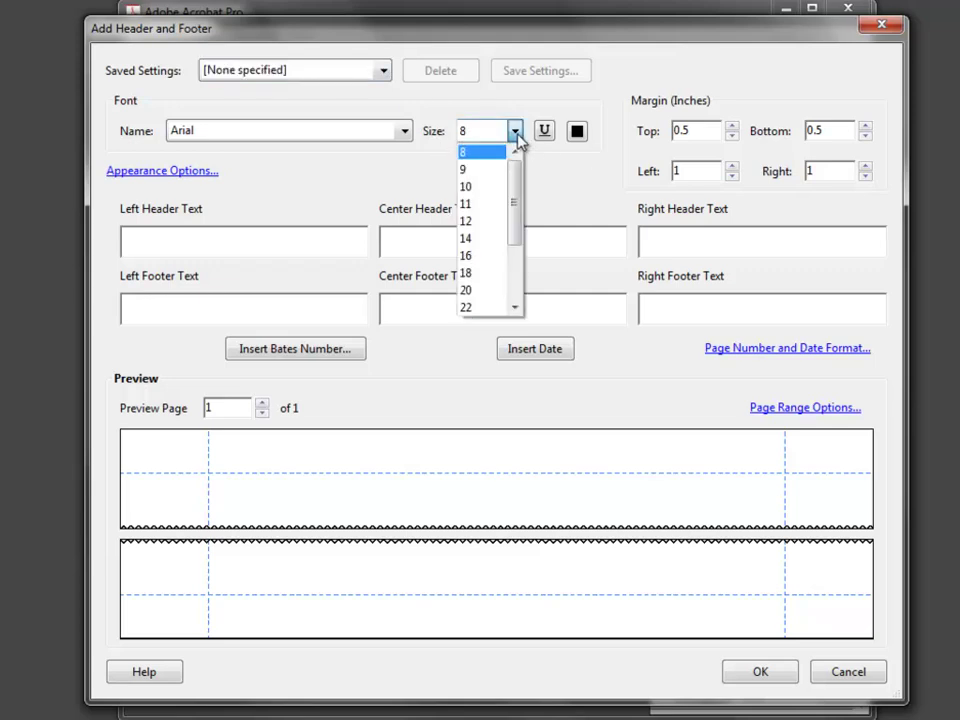
click(497, 191)
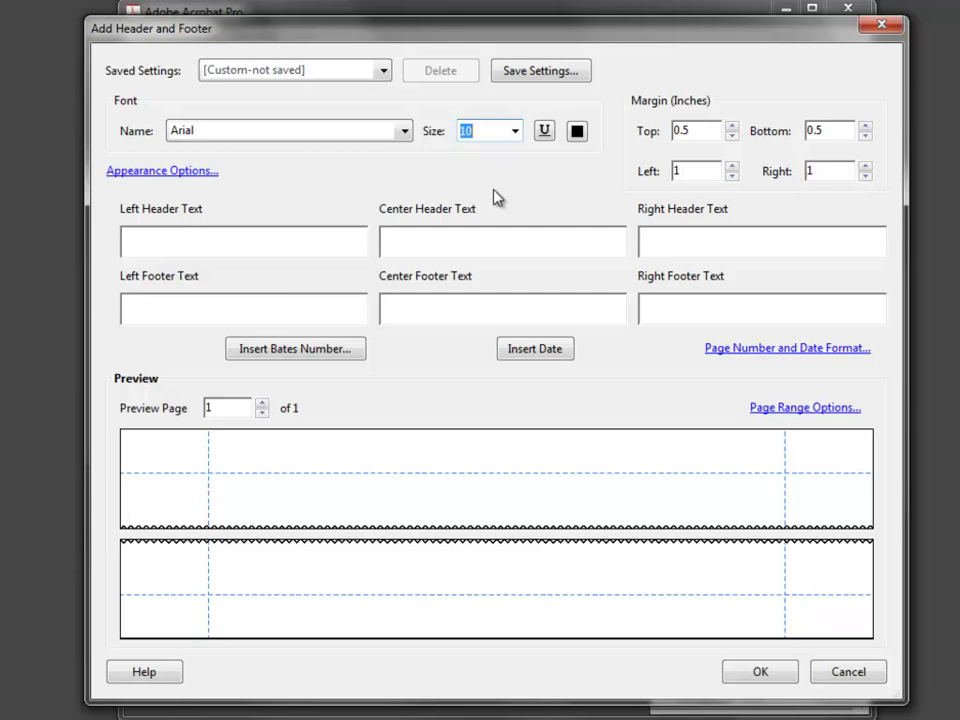
click(578, 132)
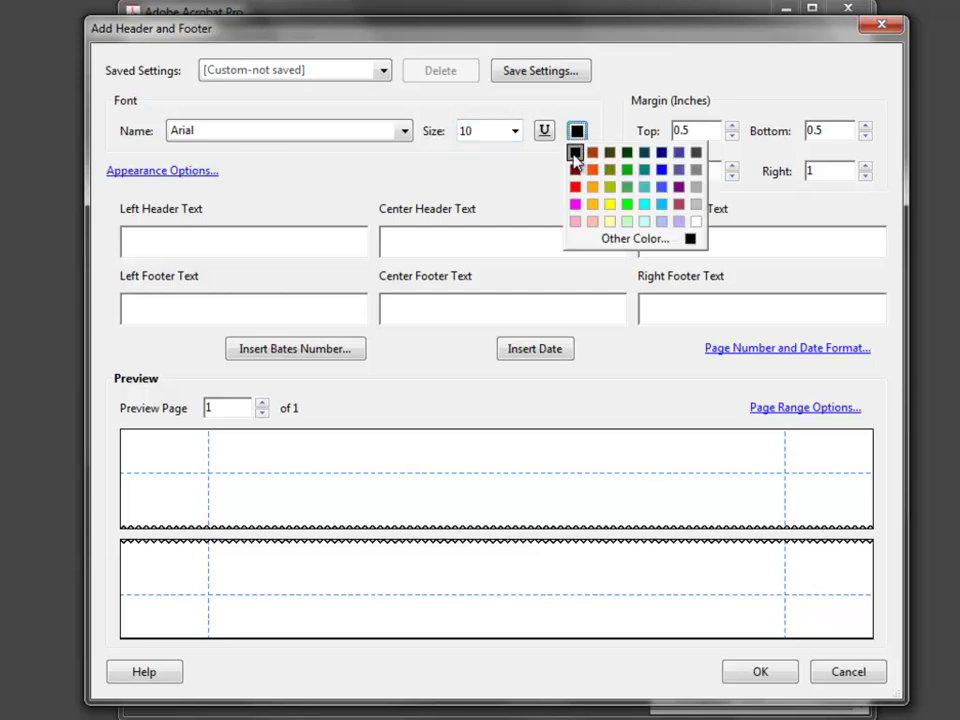
click(575, 152)
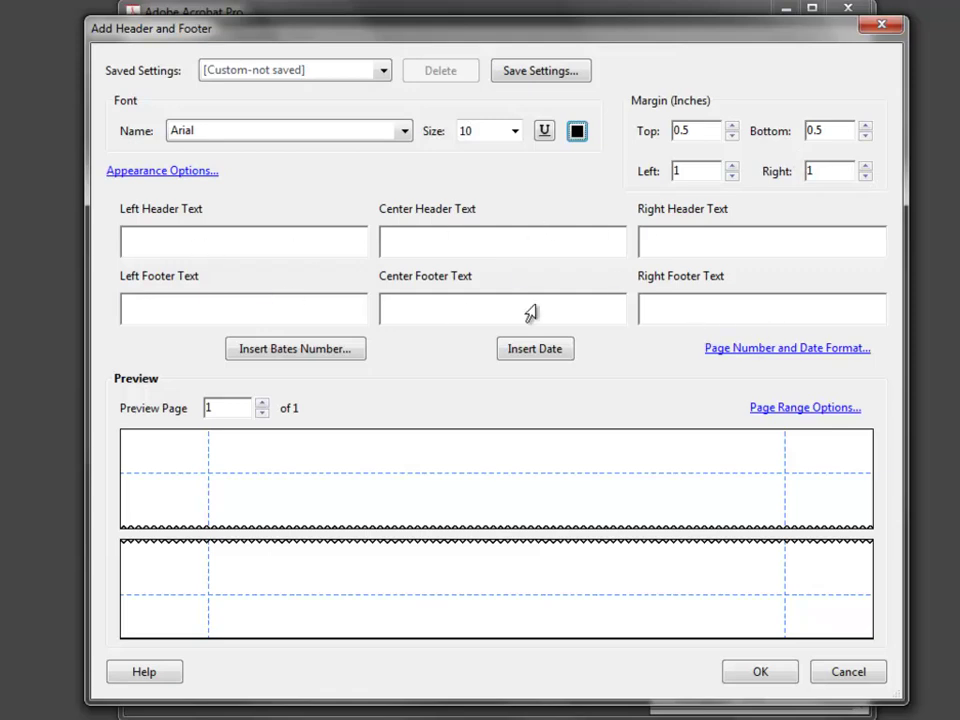
click(673, 309)
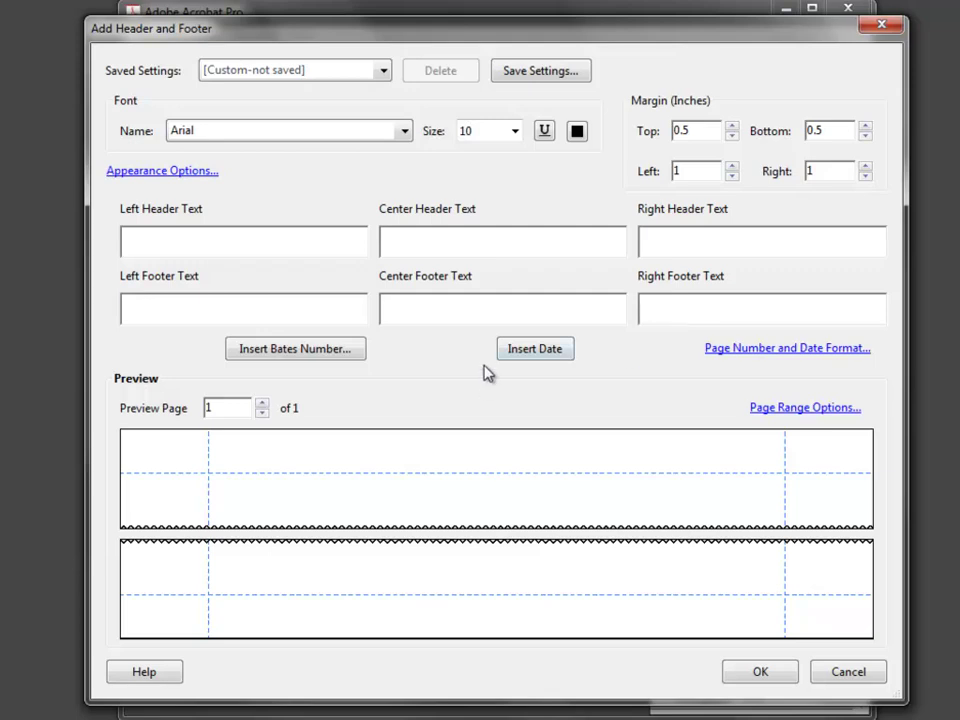
Insert a 6-digit Bates number starting at 1 with prefix 'USA' into the right footer
click(311, 355)
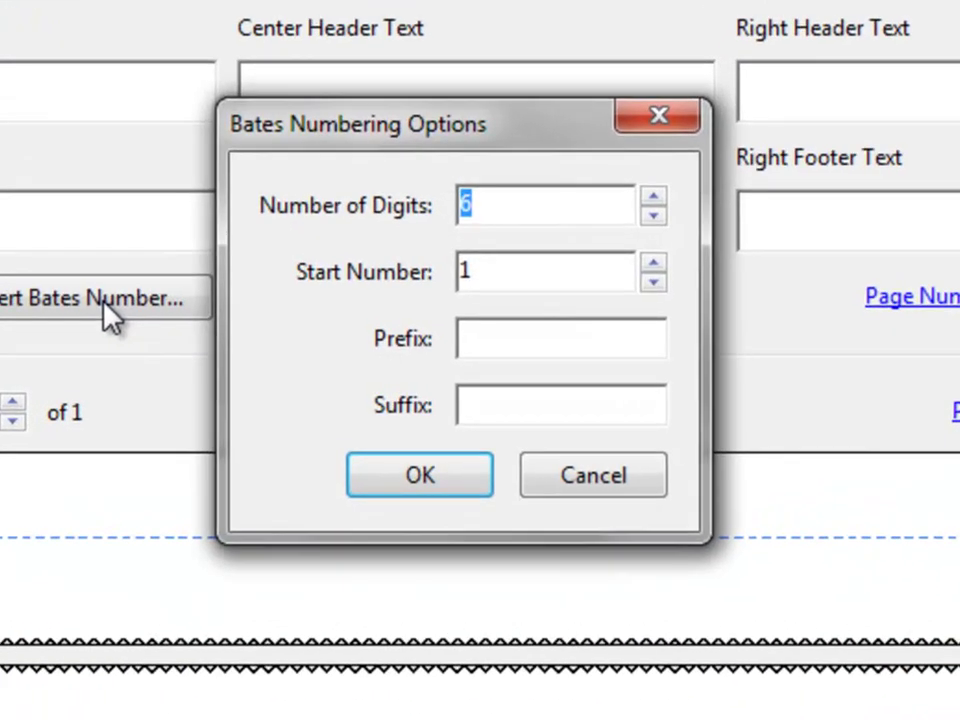
click(594, 289)
drag(553, 283, 357, 295)
click(538, 204)
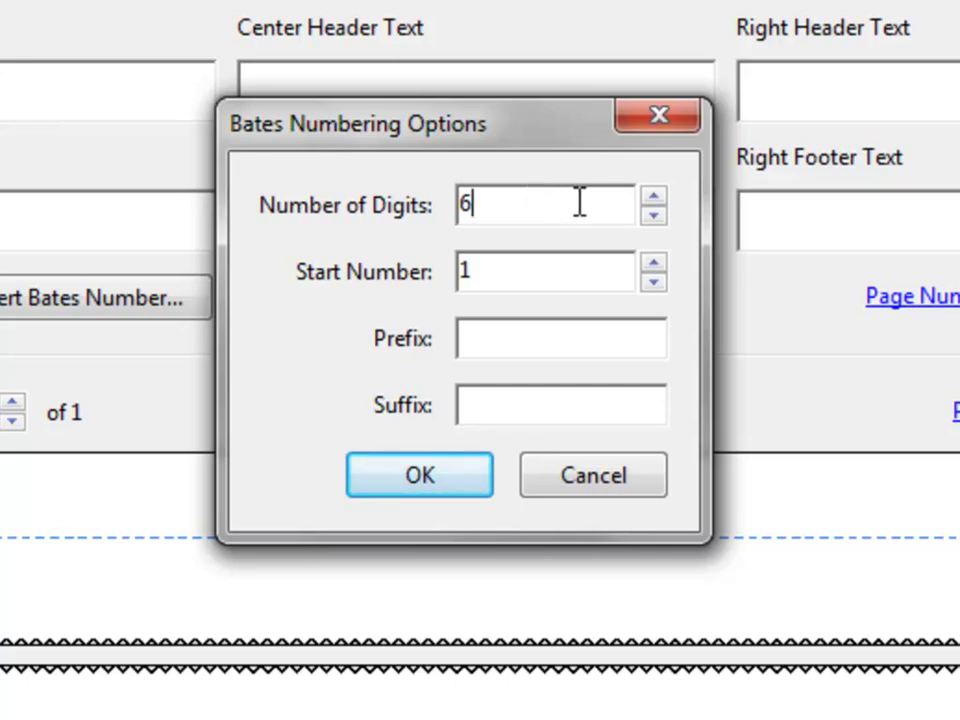
drag(538, 204, 400, 212)
click(542, 349)
text(USA)
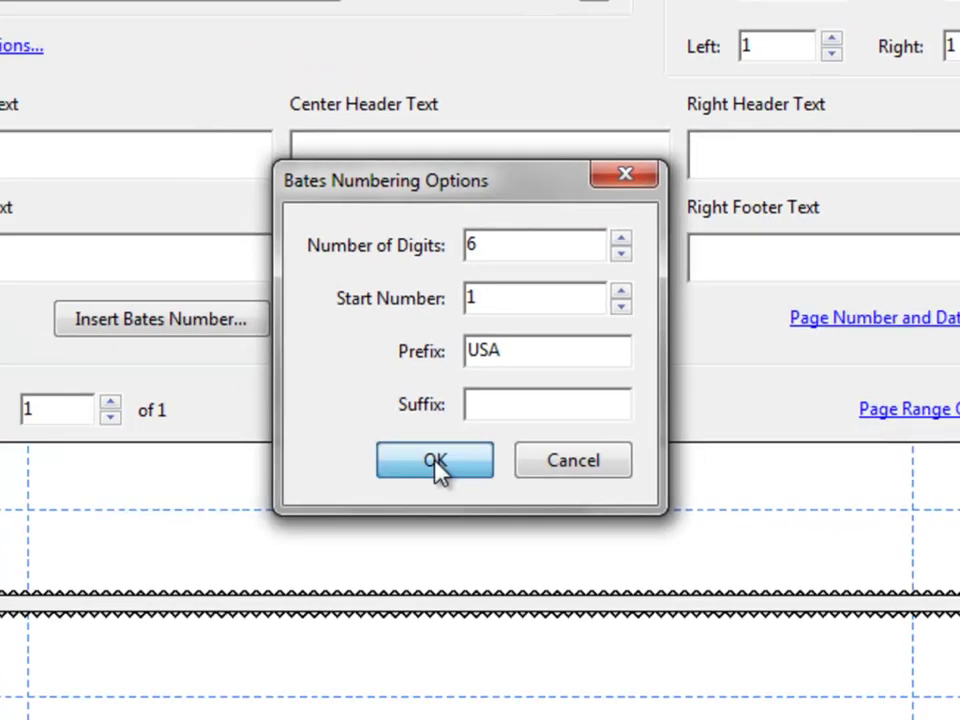
click(420, 480)
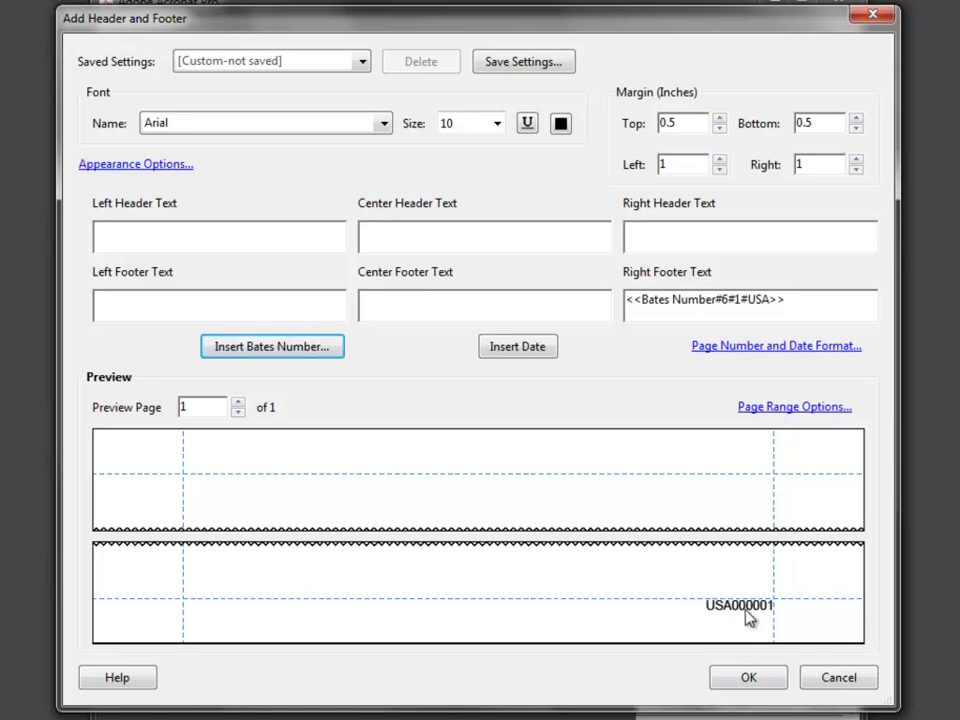
Replace the right-footer Bates code with one using prefix 'USA ' so it reads USA 000001
drag(812, 312, 538, 298)
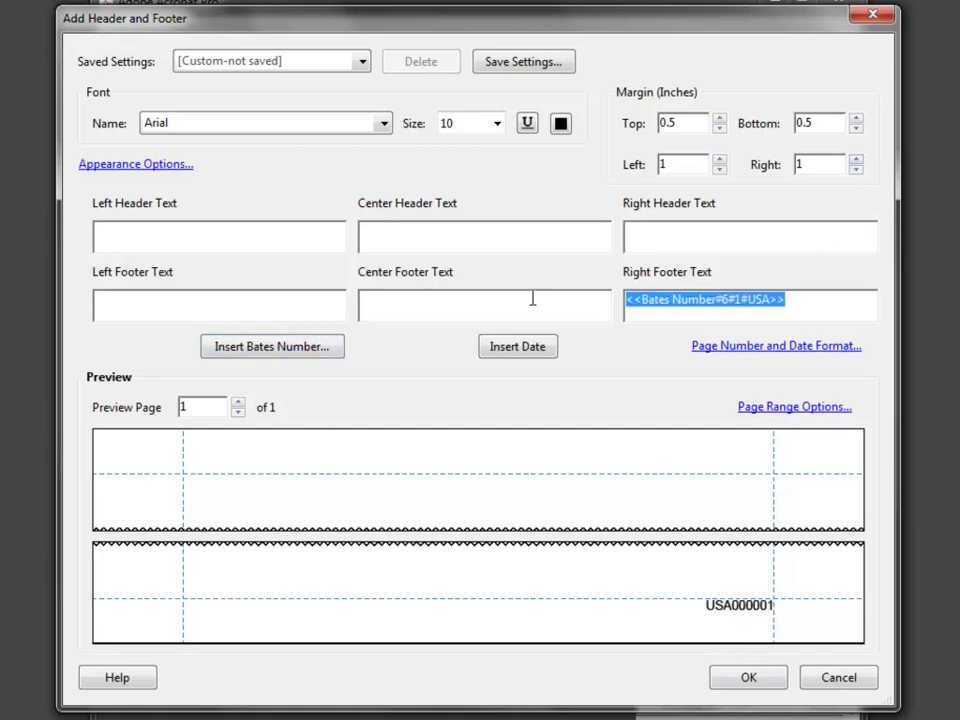
key(Delete)
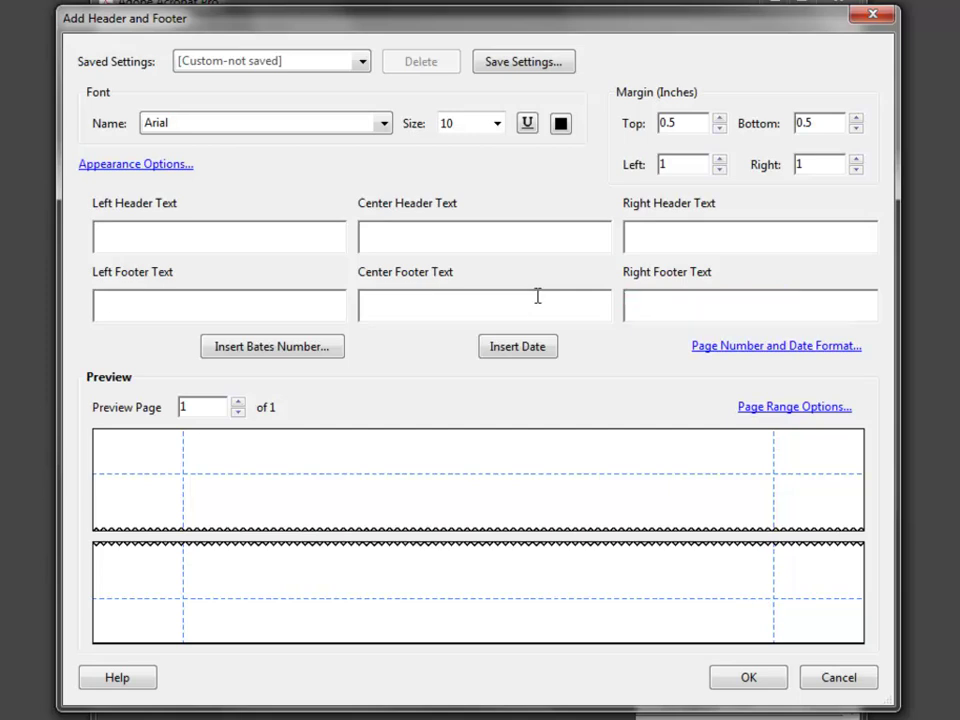
click(273, 352)
click(507, 372)
text(USA)
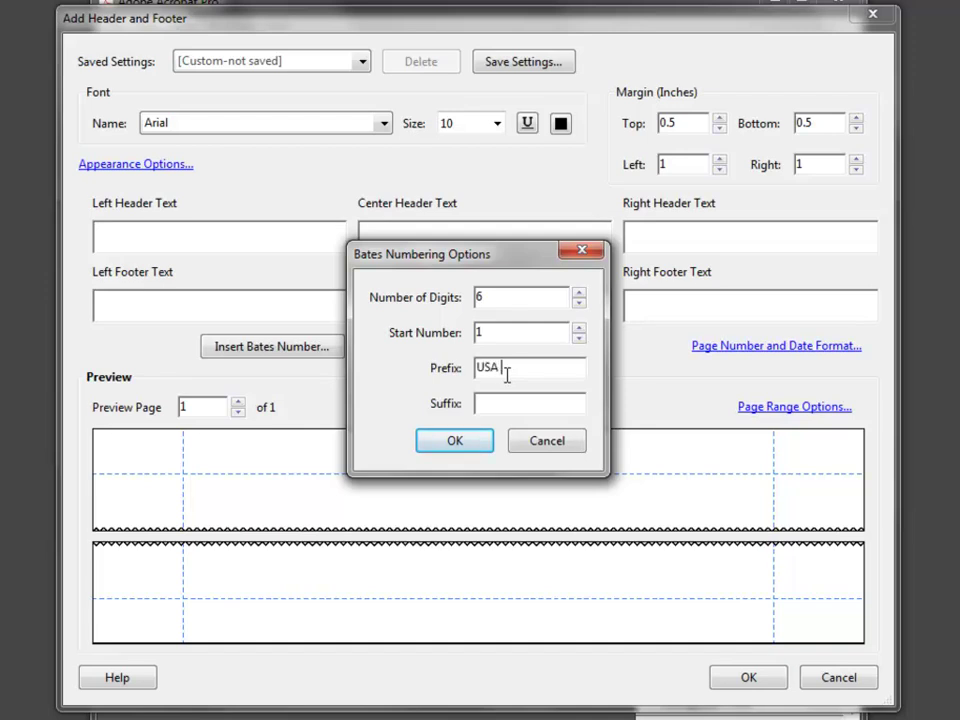
click(452, 446)
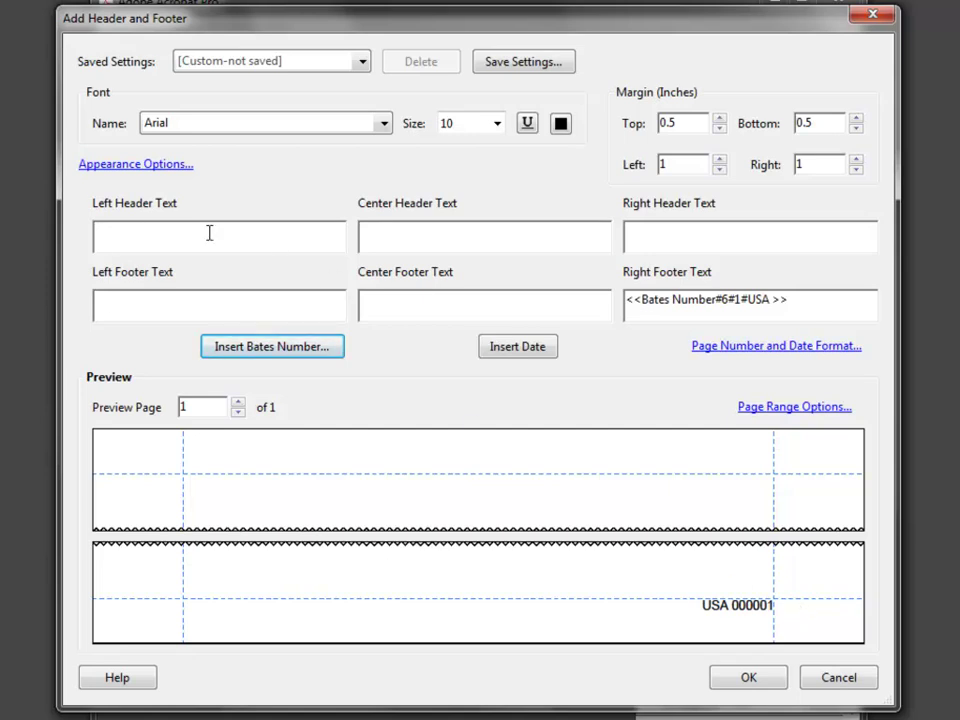
click(158, 166)
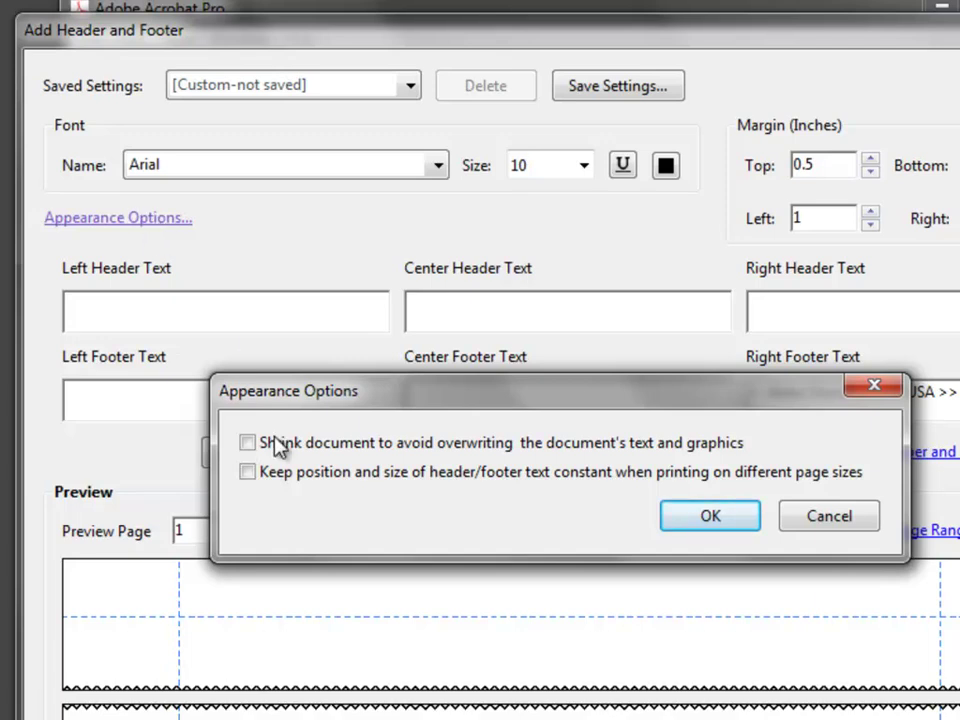
Shrink pages to avoid overwriting content and apply the Bates footer to all 14 files
click(248, 443)
click(716, 520)
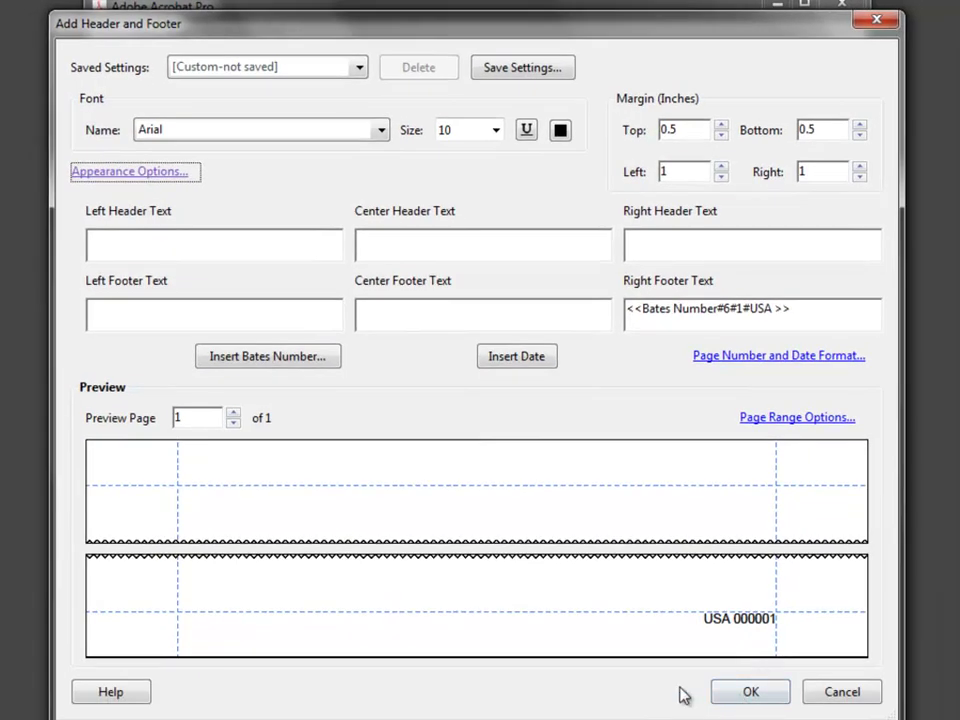
click(751, 692)
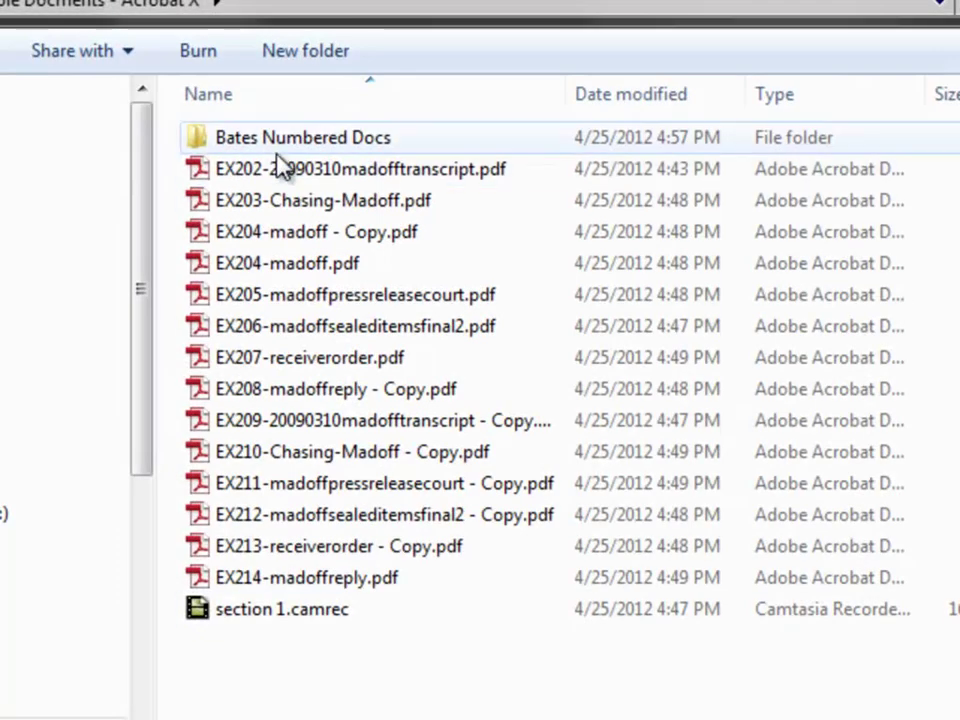
Open USA 000001-USA 000030.pdf from the Bates Numbered Docs folder
mouse_move(316, 150)
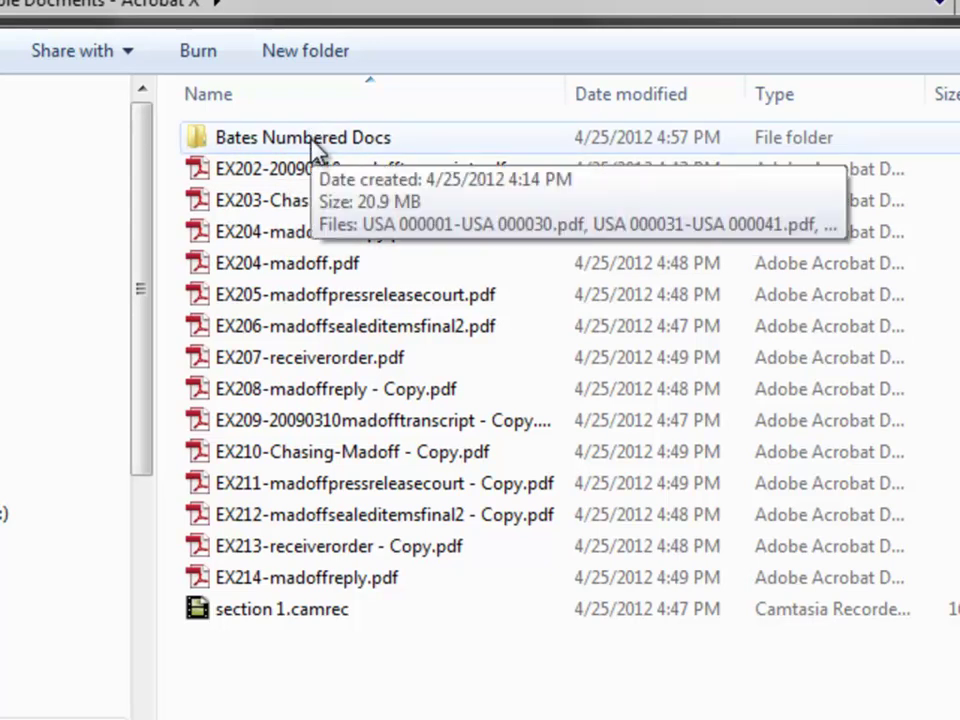
double_click(316, 145)
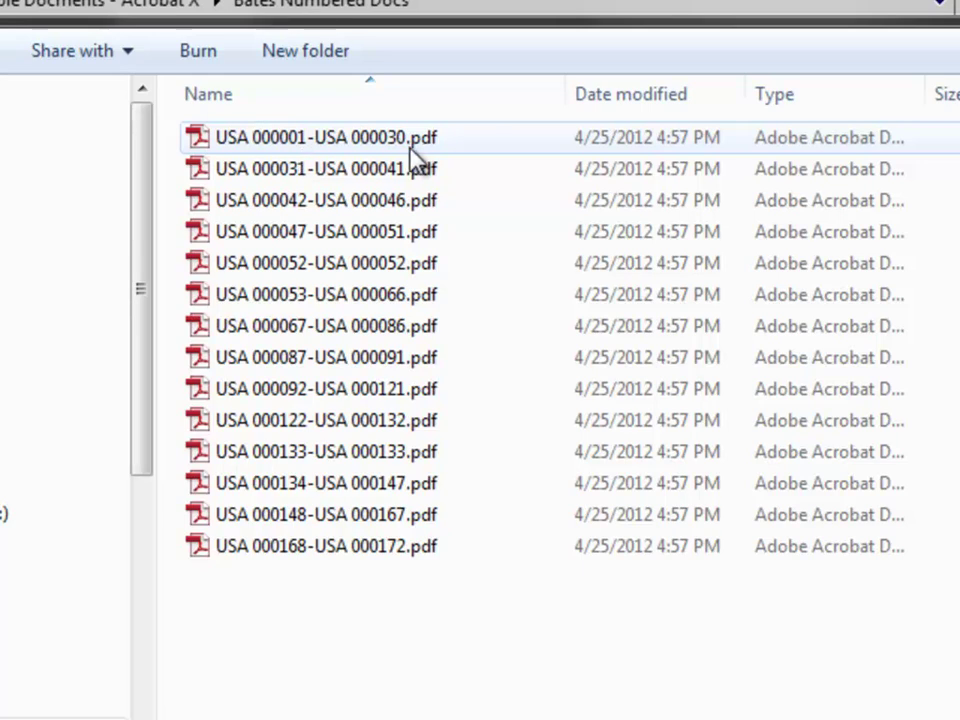
double_click(355, 136)
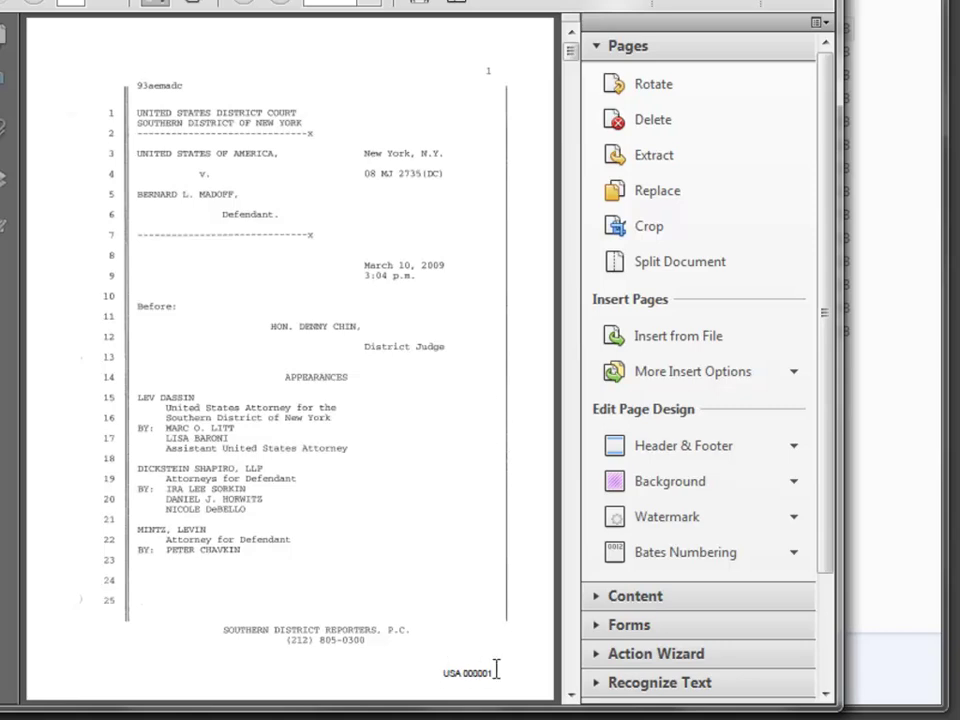
Page through USA 000001-USA 000030.pdf, confirming footers advance to USA 000025 on page 25
click(33, 4)
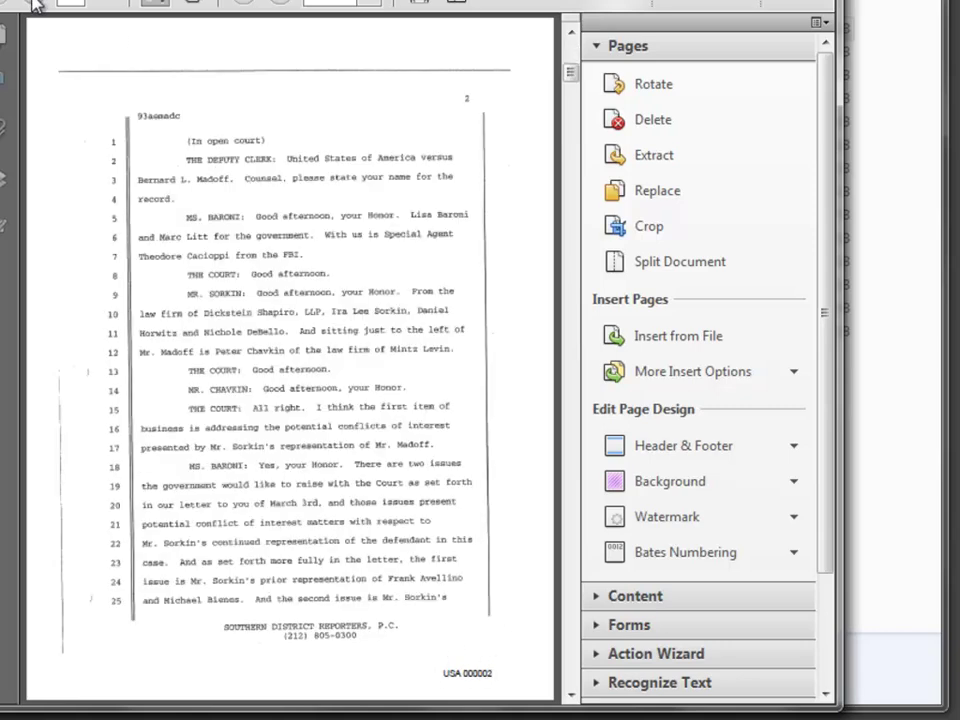
click(34, 4)
click(34, 4)
click(34, 4)
click(34, 4)
click(34, 4)
click(34, 4)
click(34, 4)
click(34, 4)
click(34, 4)
click(34, 4)
click(34, 4)
click(34, 4)
click(34, 4)
click(34, 4)
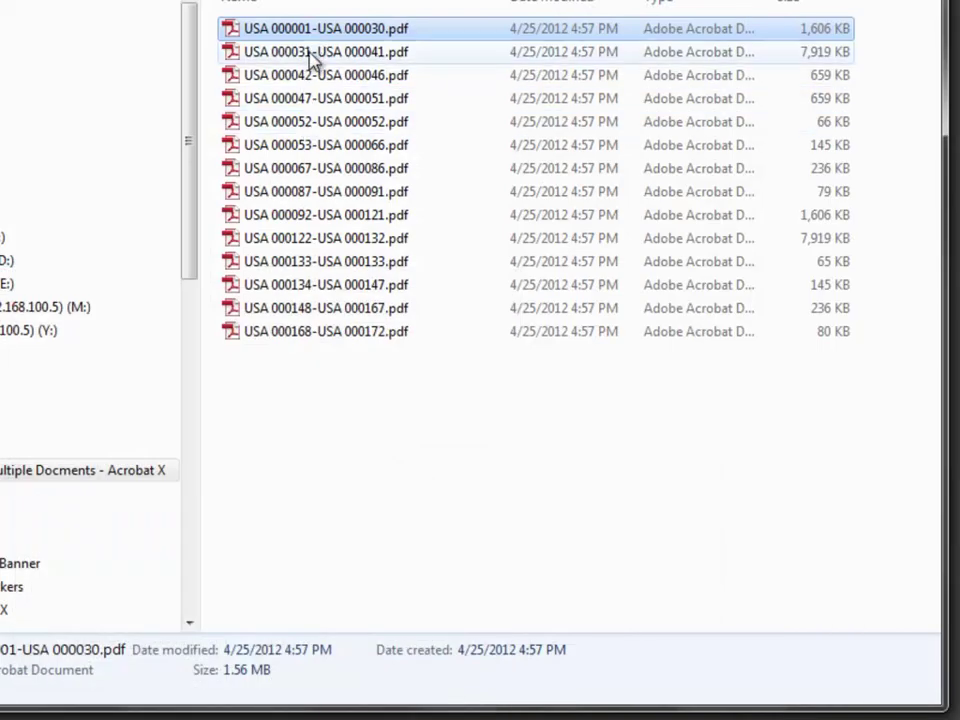
Open USA 000031-USA 000041.pdf in Full Screen and page to the spread stamped USA 000034–USA 000035
click(311, 52)
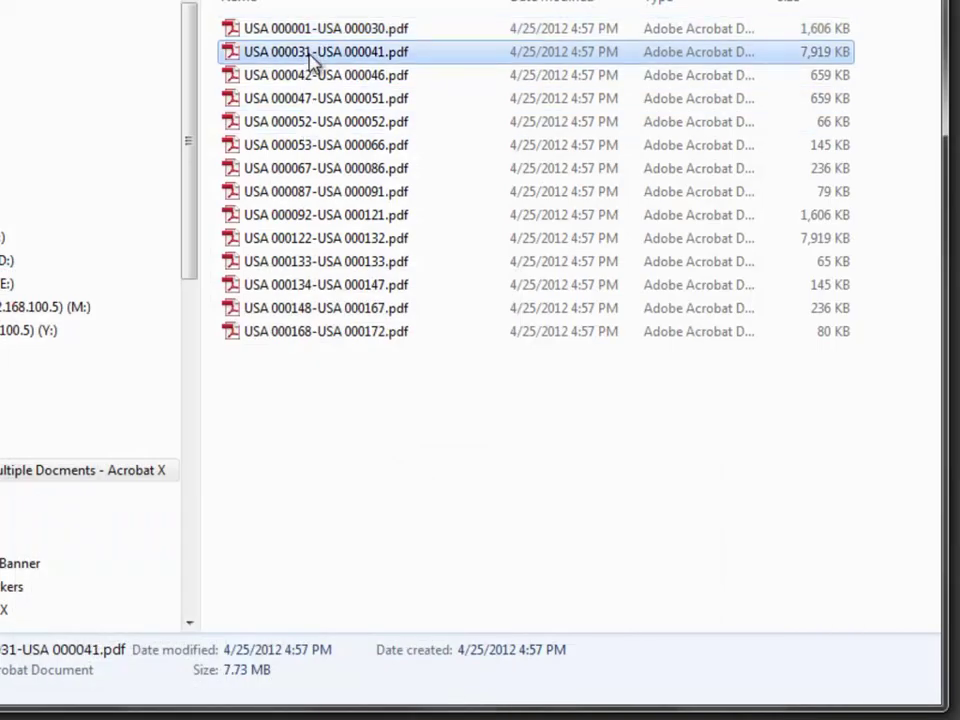
double_click(309, 55)
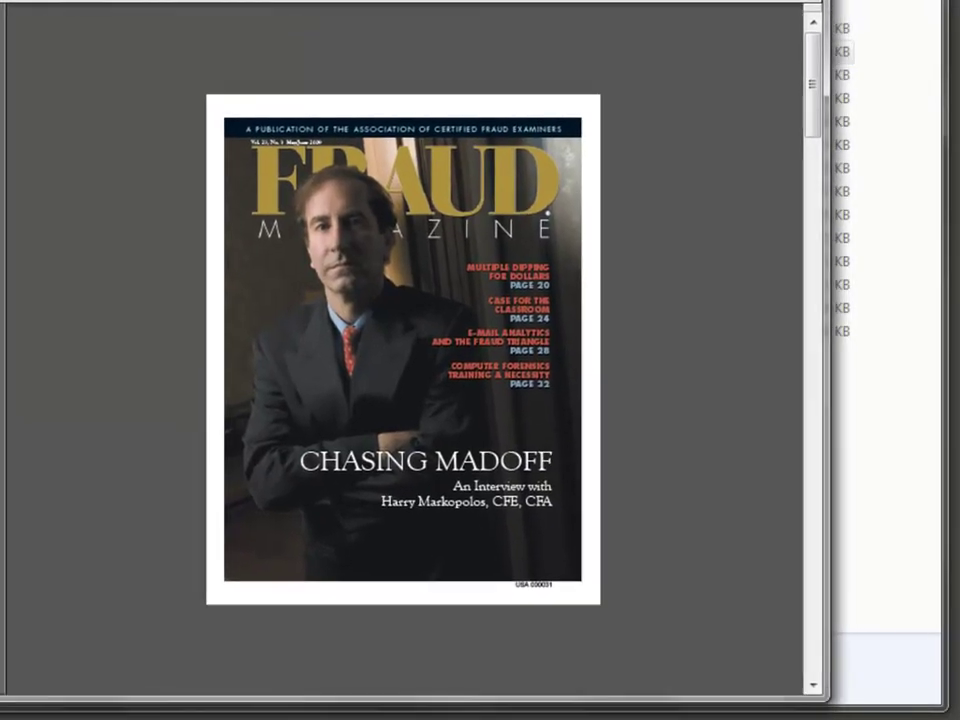
key(ctrl+l)
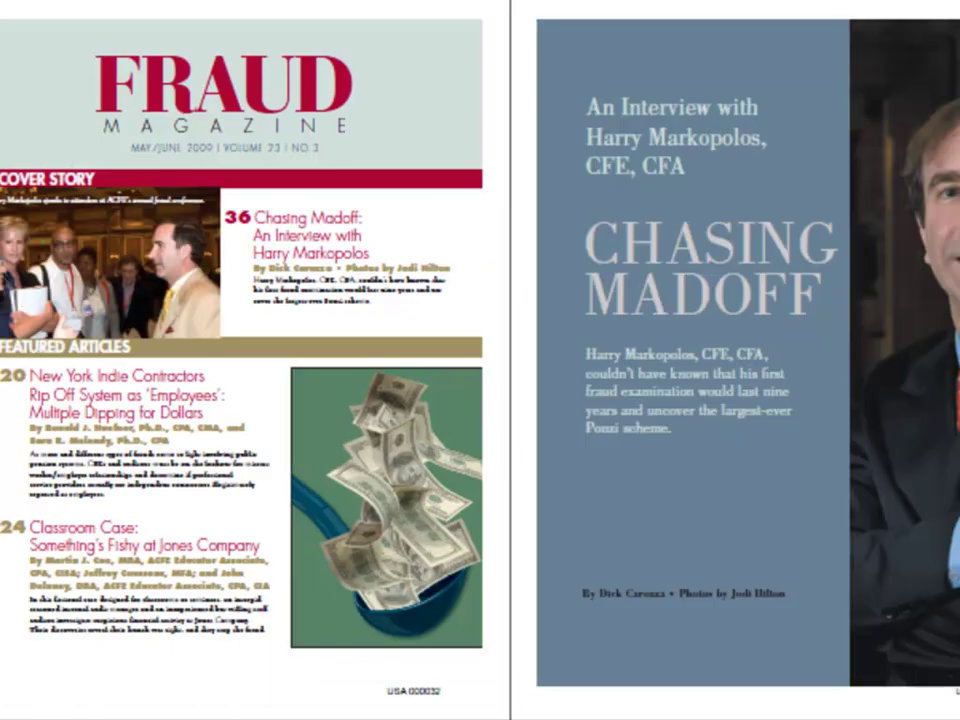
key(Right)
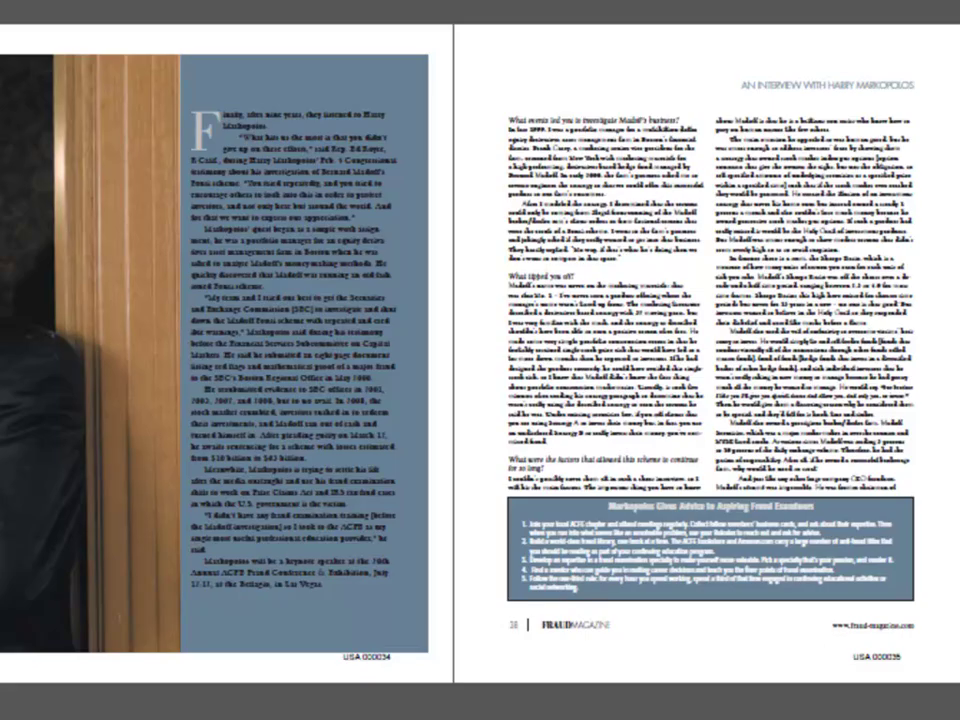
key(Right)
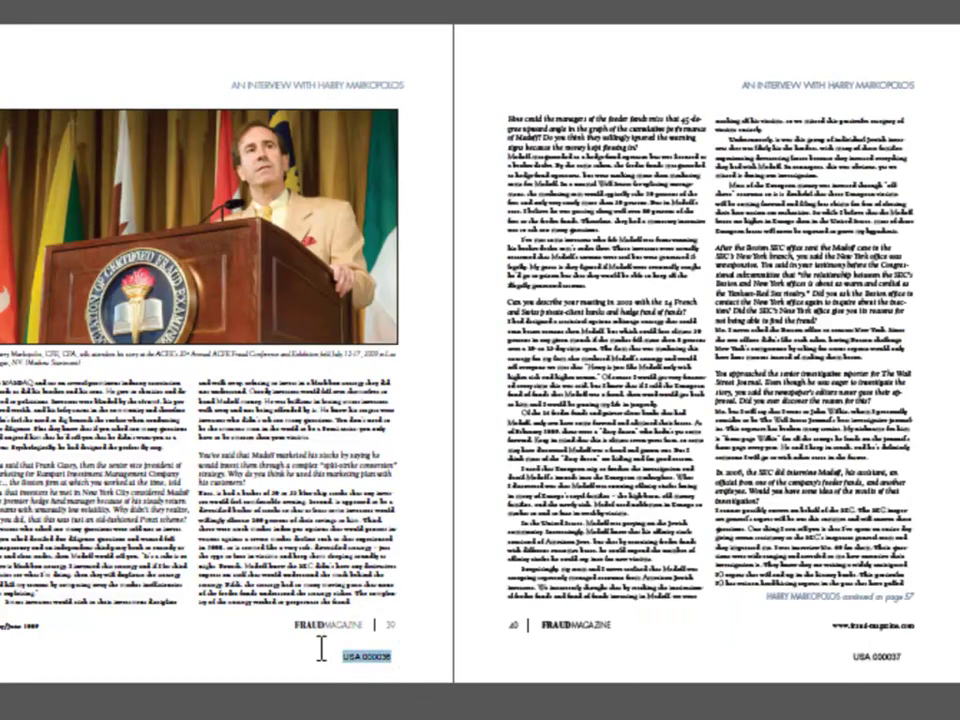